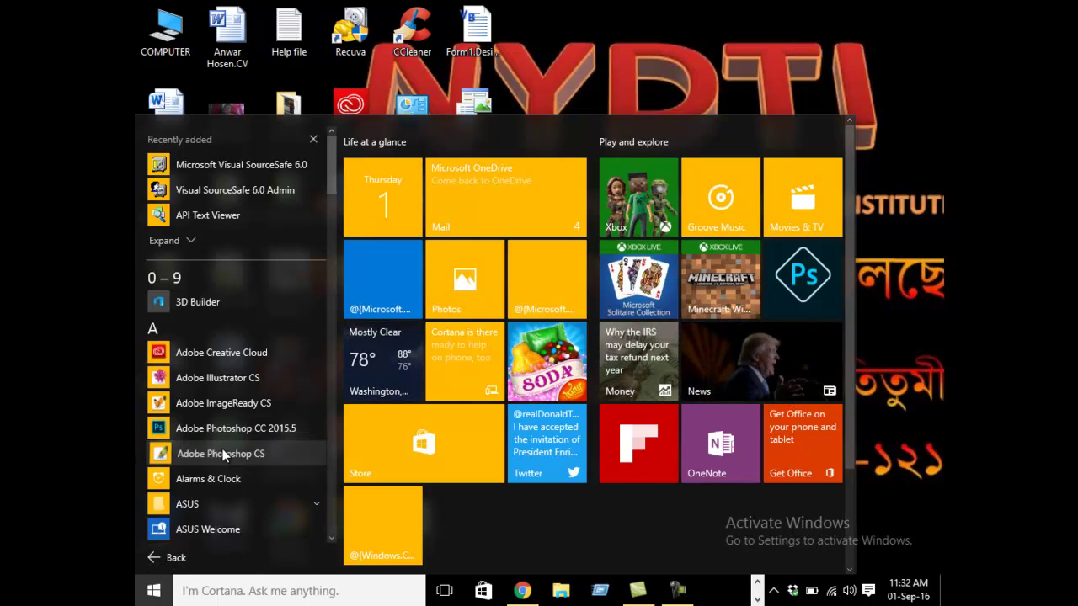
Start Adobe Photoshop CS and open the picture shahid-afridi-pakistan-cricketer-wallpaper-pictures from the Picture folder.
click(222, 451)
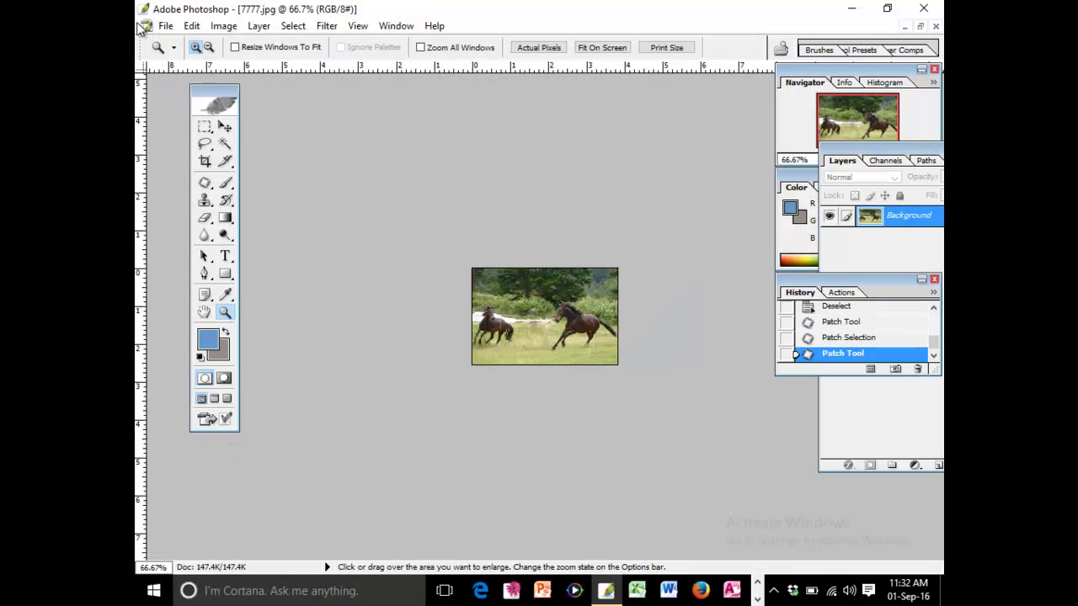
click(166, 25)
click(177, 62)
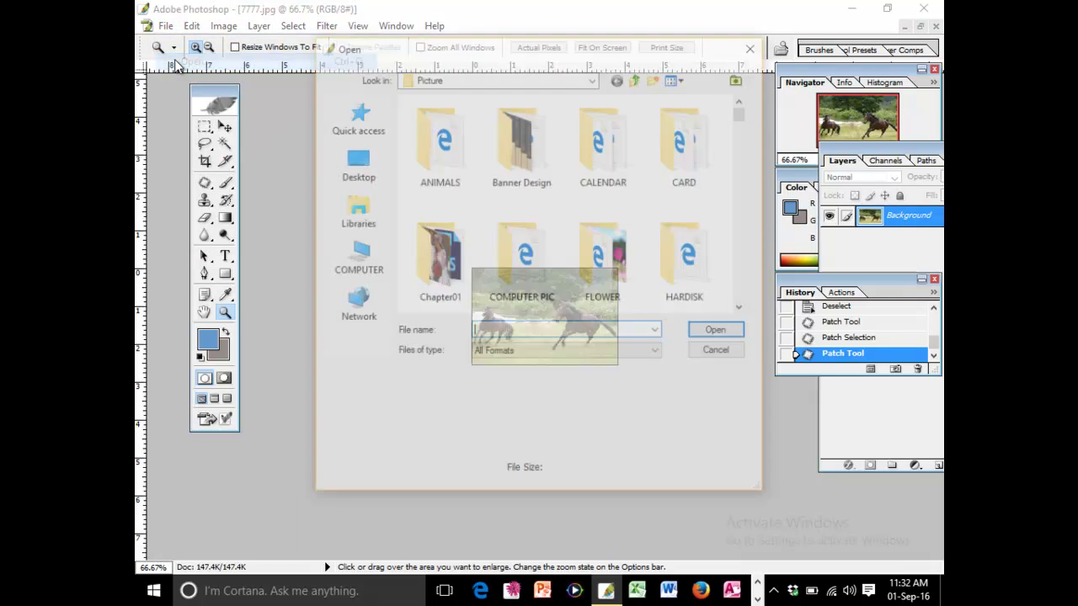
drag(744, 111, 745, 283)
click(610, 252)
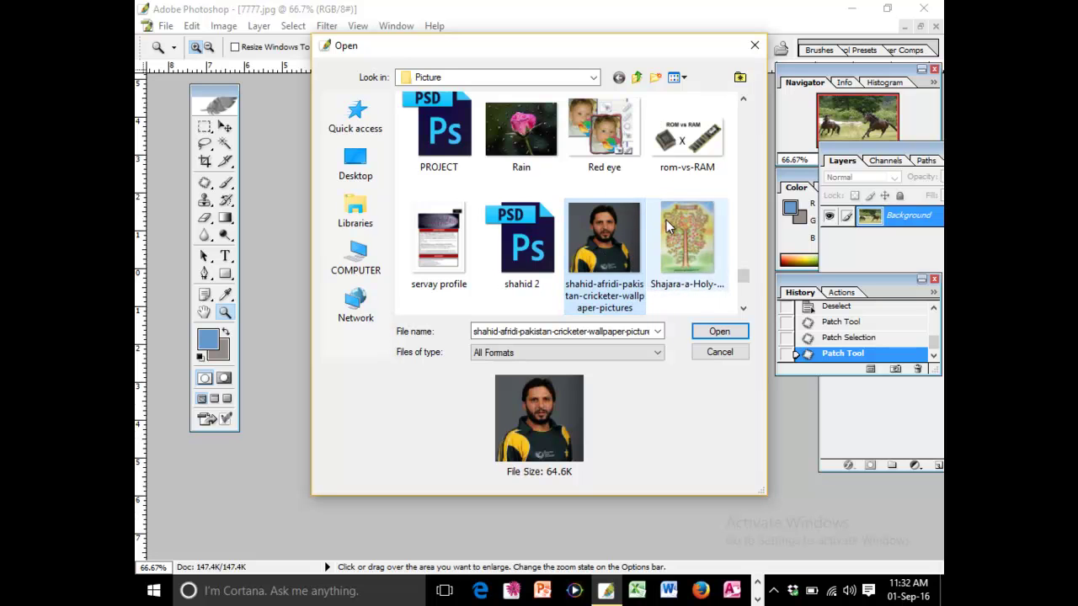
click(711, 332)
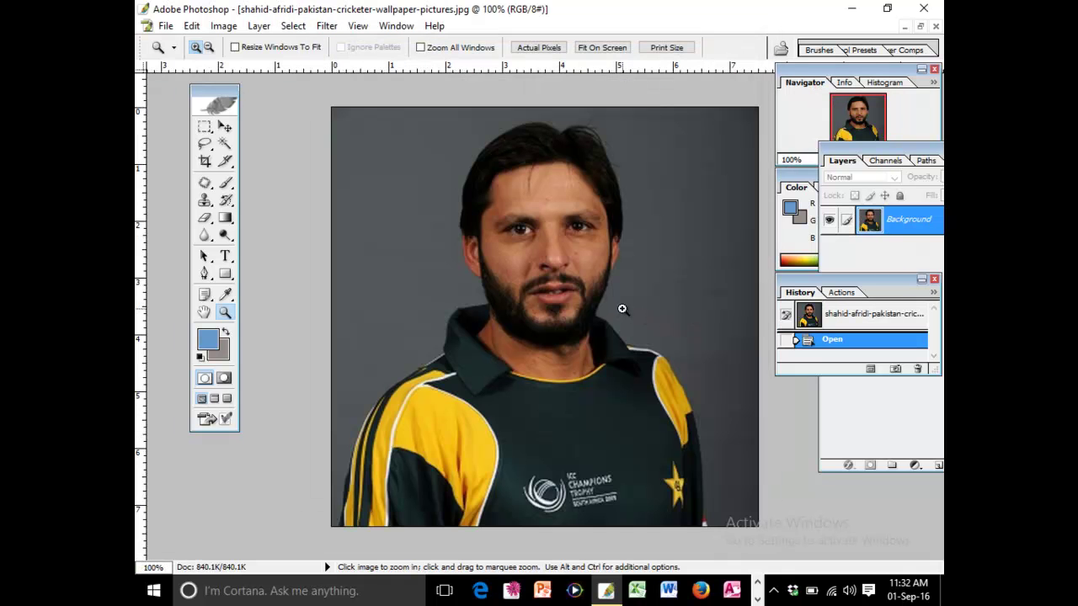
Remove the spots on the forehead, the cheek and beside the nose with the Healing Brush, sampling clean forehead skin.
scroll(623, 309, down, 3)
scroll(625, 307, up, 2)
scroll(628, 305, down, 1)
scroll(628, 306, down, 1)
scroll(627, 306, up, 1)
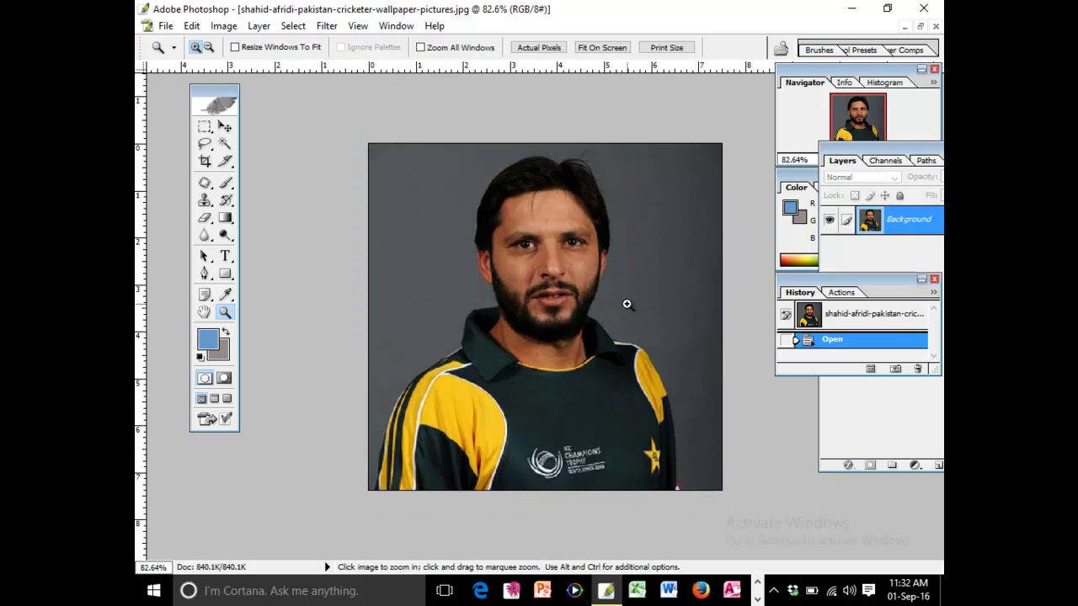
scroll(588, 281, up, 2)
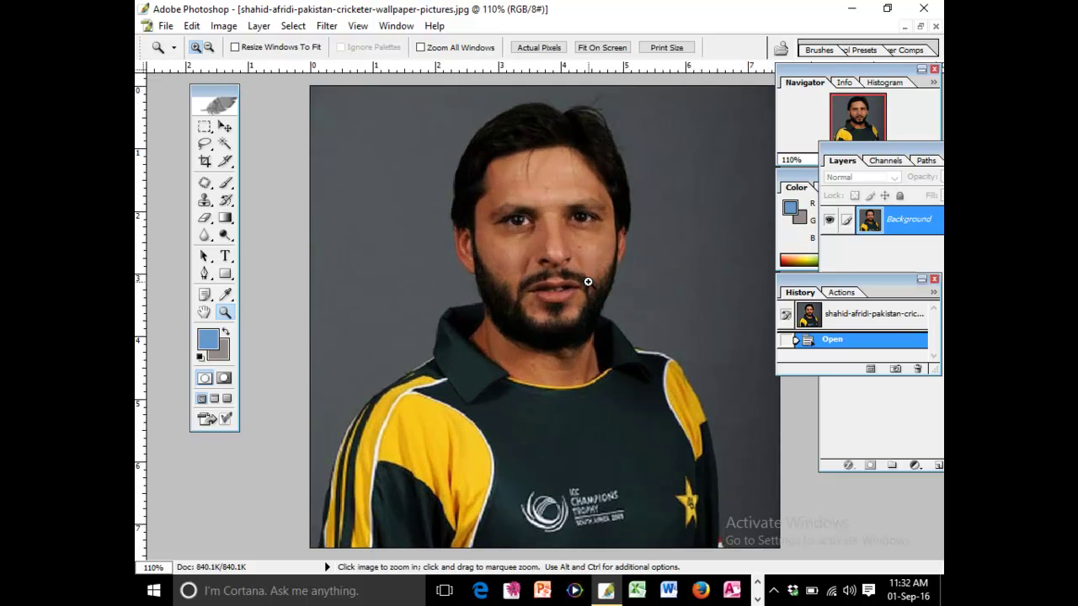
scroll(588, 282, up, 7)
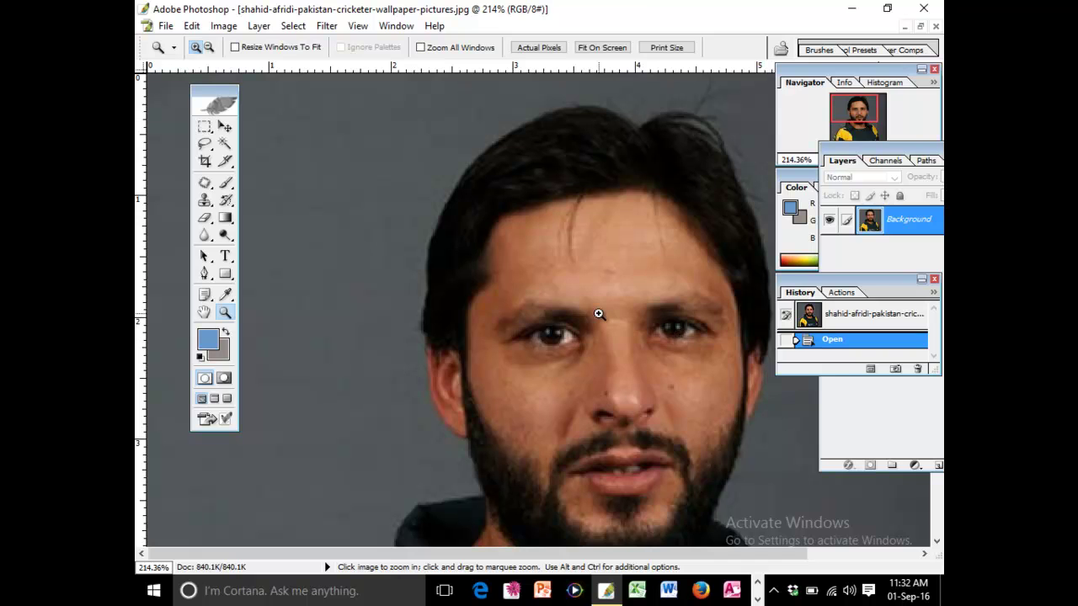
click(211, 183)
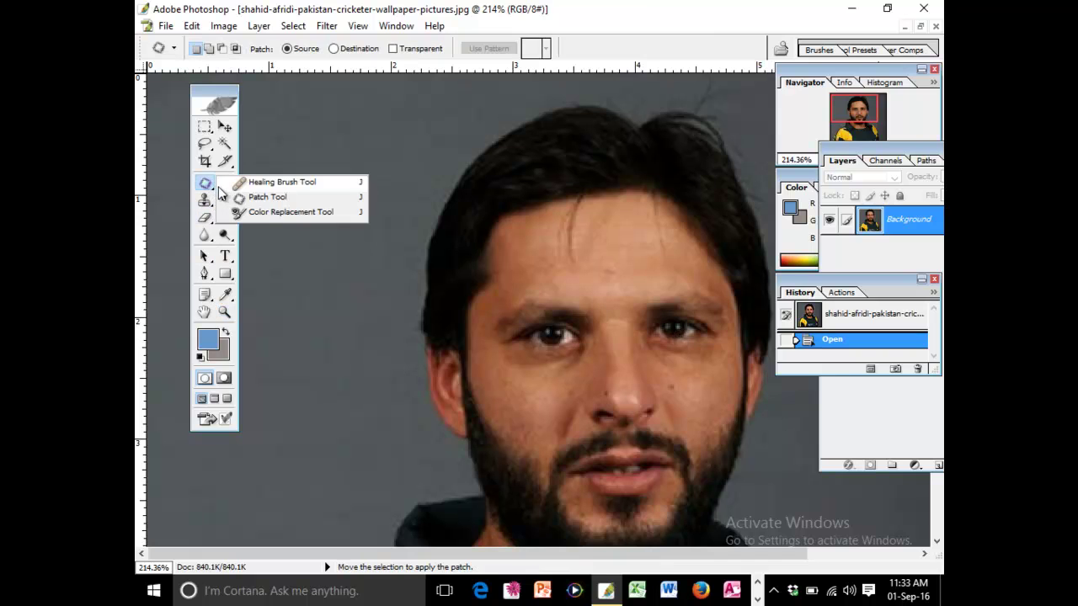
click(261, 184)
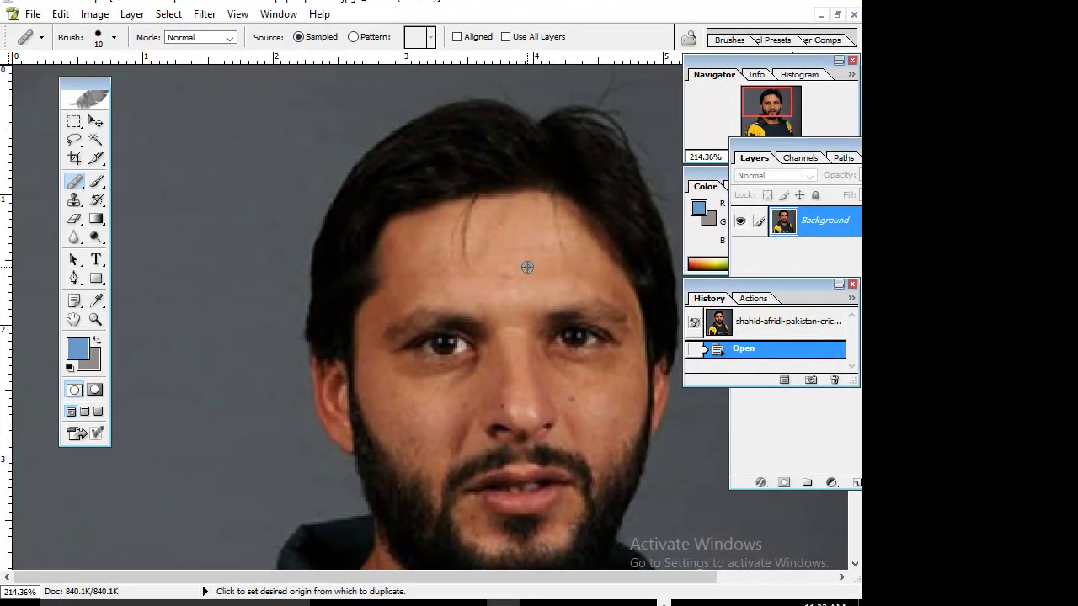
alt+click(527, 267)
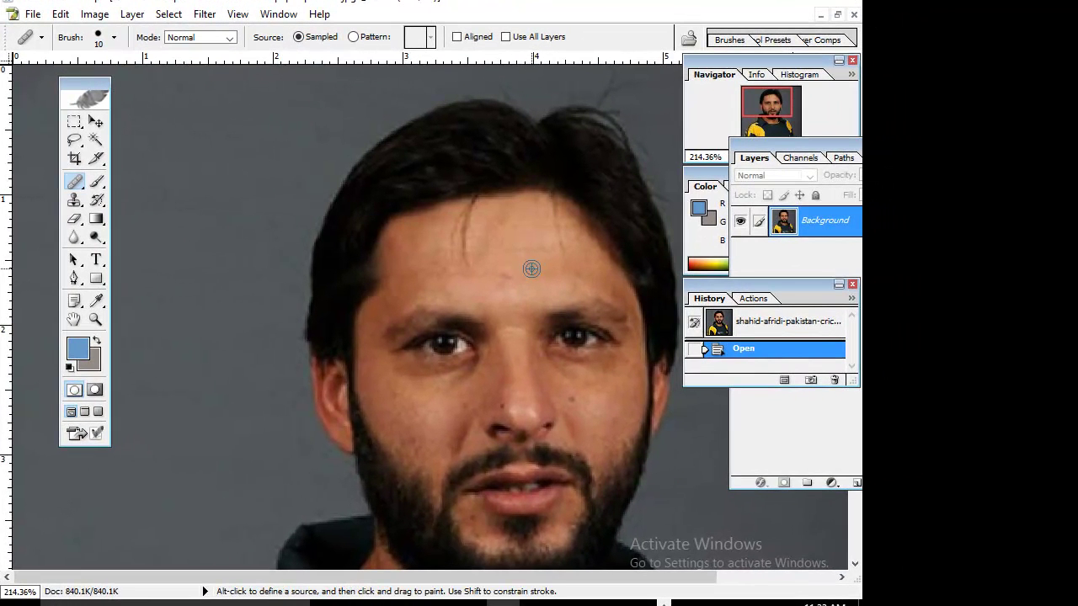
click(508, 274)
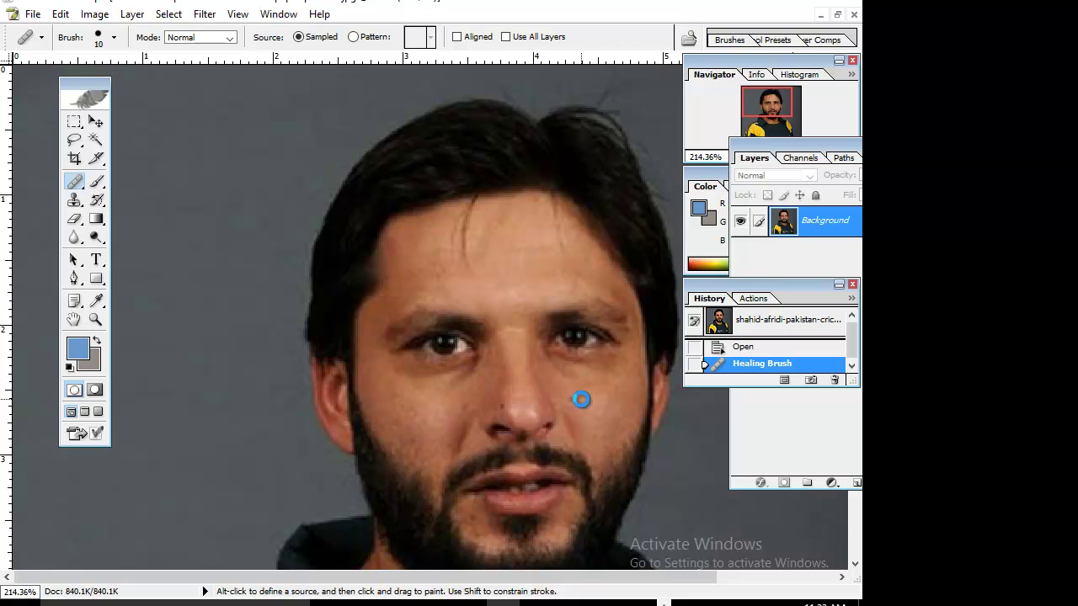
click(568, 400)
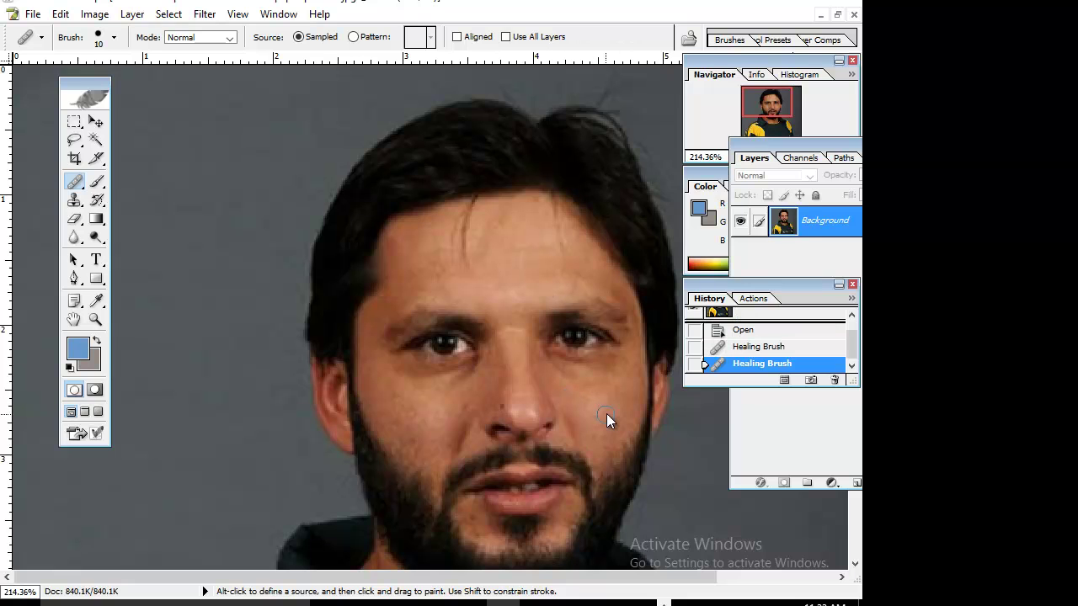
click(502, 406)
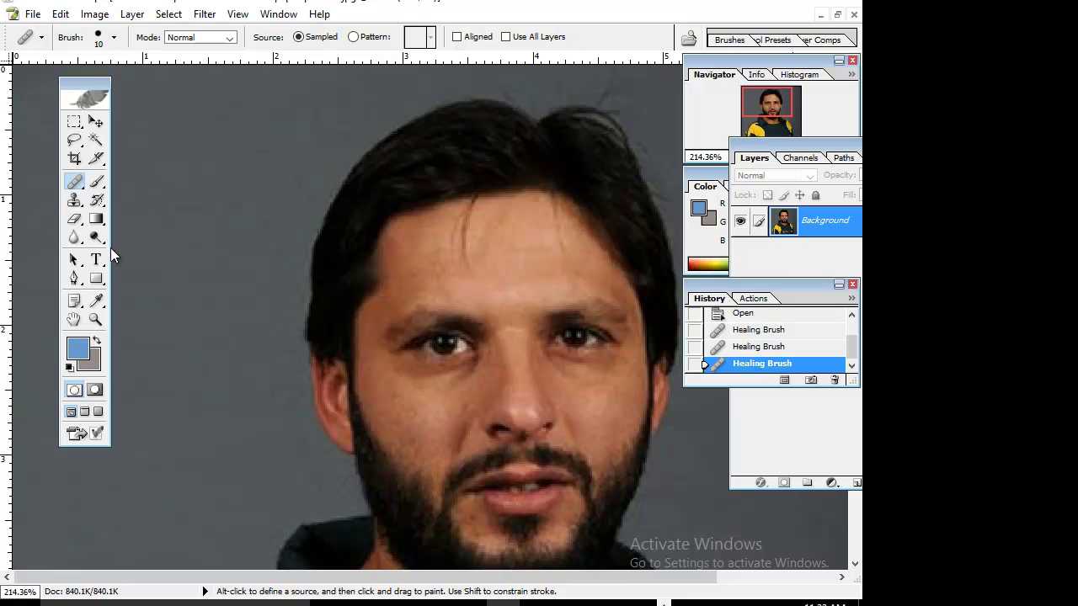
Paint out the loose hair strands and marks on the forehead with the Clone Stamp, using a 13 px brush at 0% hardness.
drag(77, 206, 134, 199)
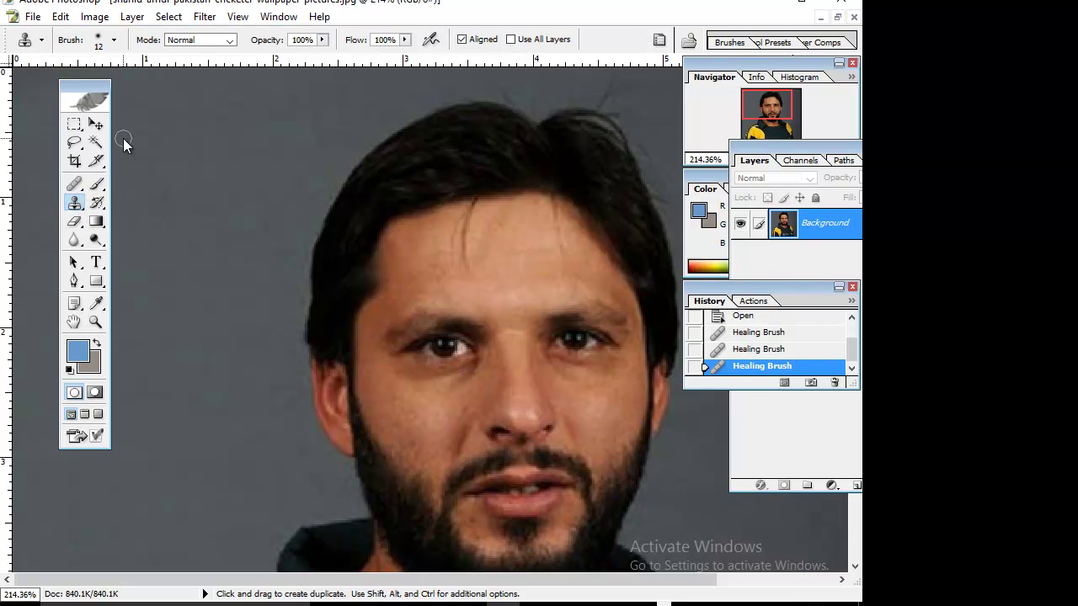
click(114, 39)
drag(36, 99, 36, 97)
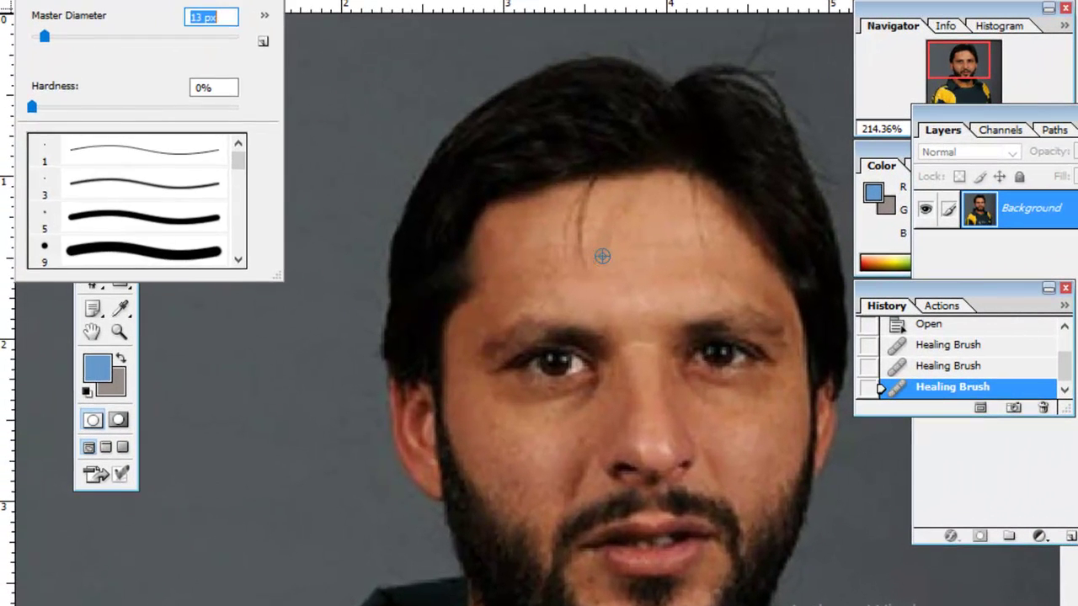
click(480, 277)
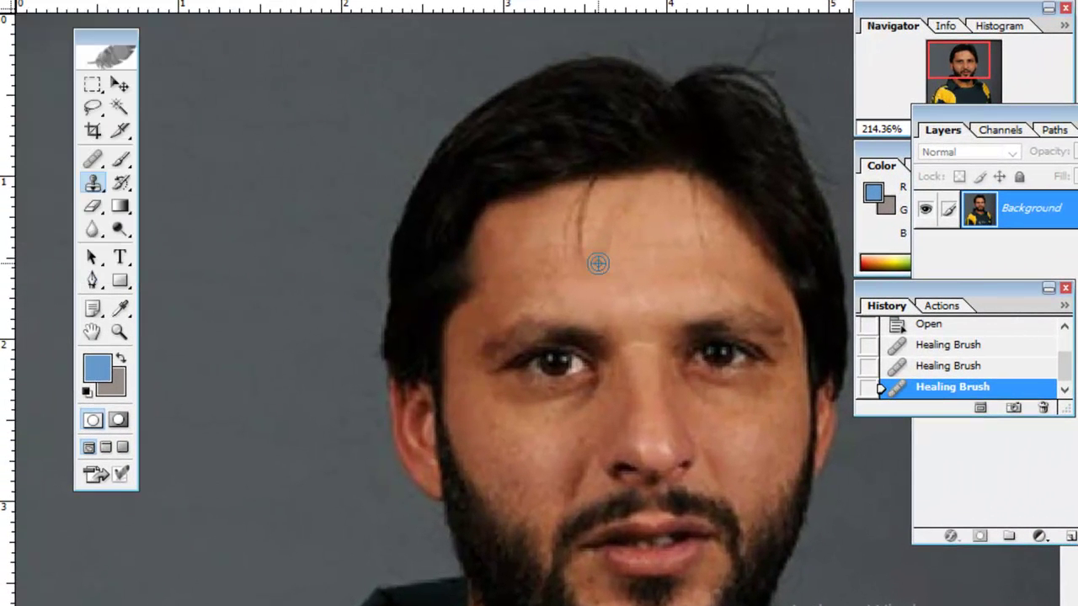
mouse_move(584, 261)
mouse_down()
mouse_move(578, 205)
mouse_move(590, 194)
mouse_up()
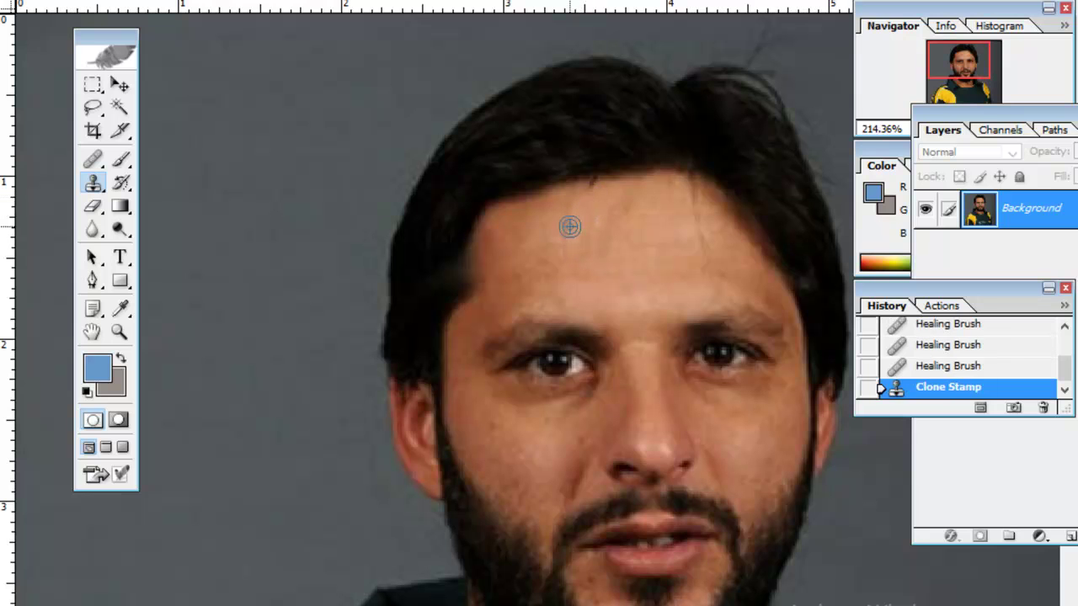
drag(564, 255, 578, 199)
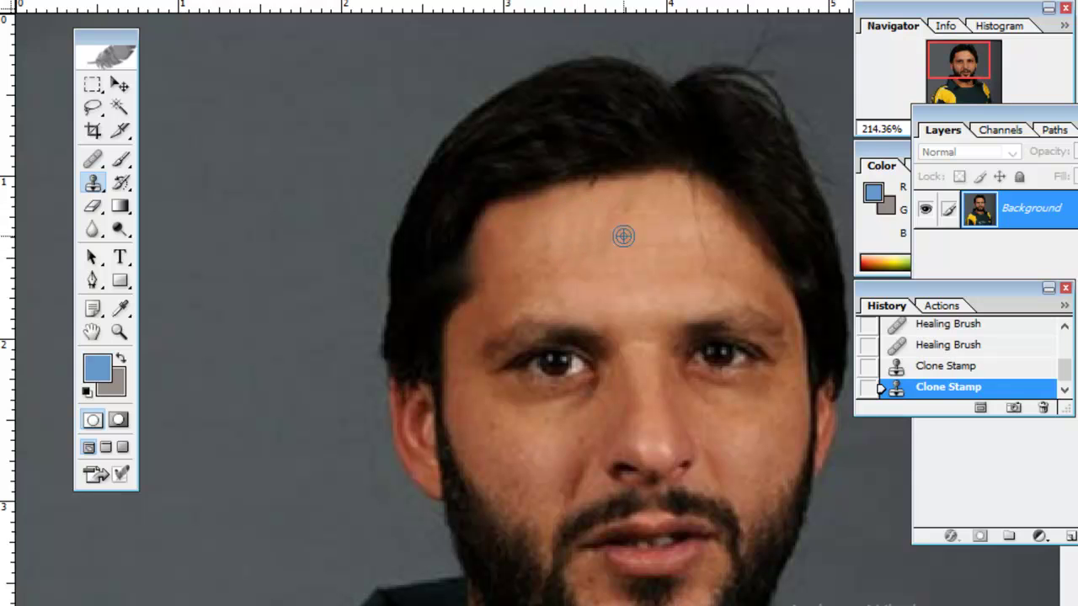
click(591, 188)
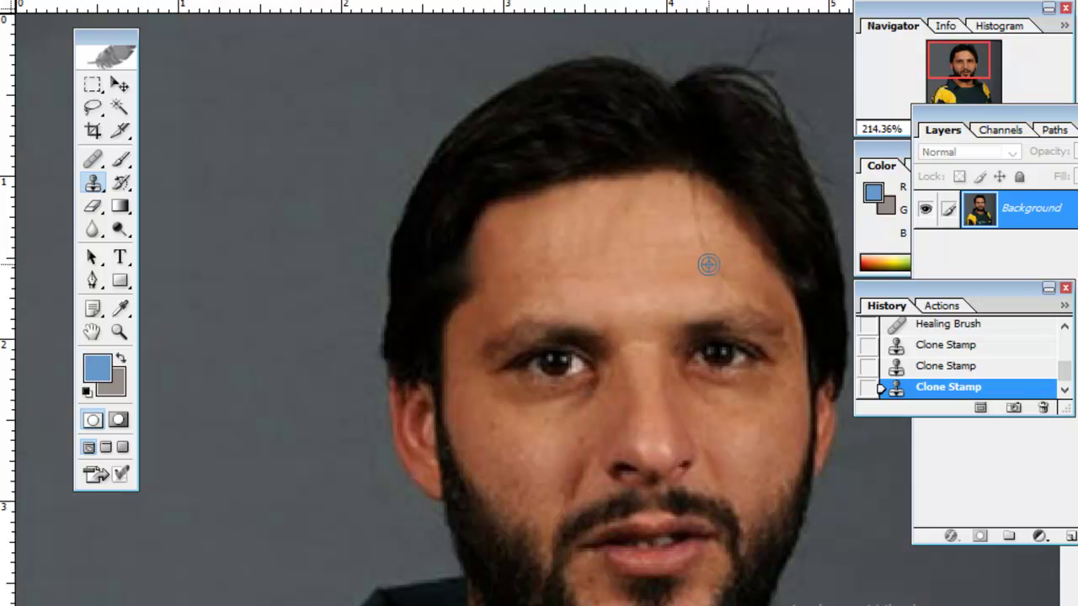
click(689, 187)
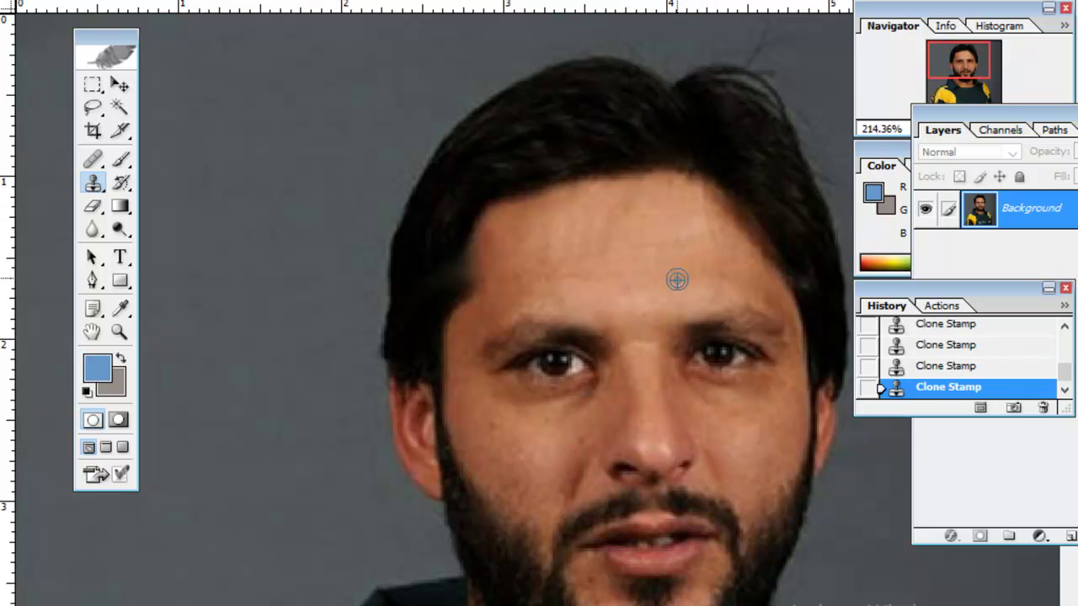
Select the face with the Magnetic Lasso, following the hairline, cheeks and chin in a closed outline.
scroll(722, 411, down, 5)
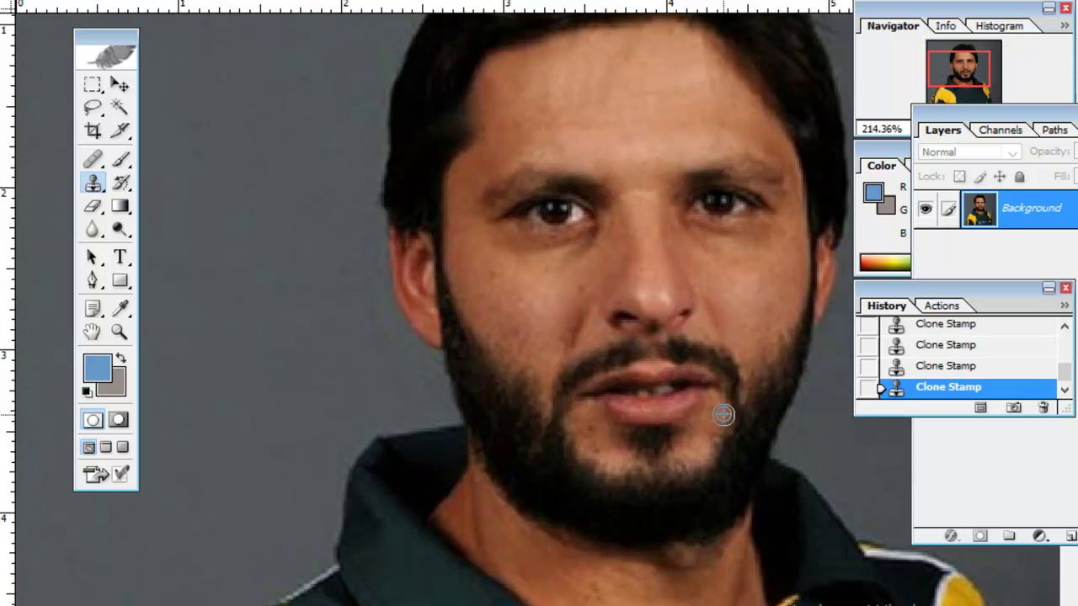
scroll(722, 414, up, 3)
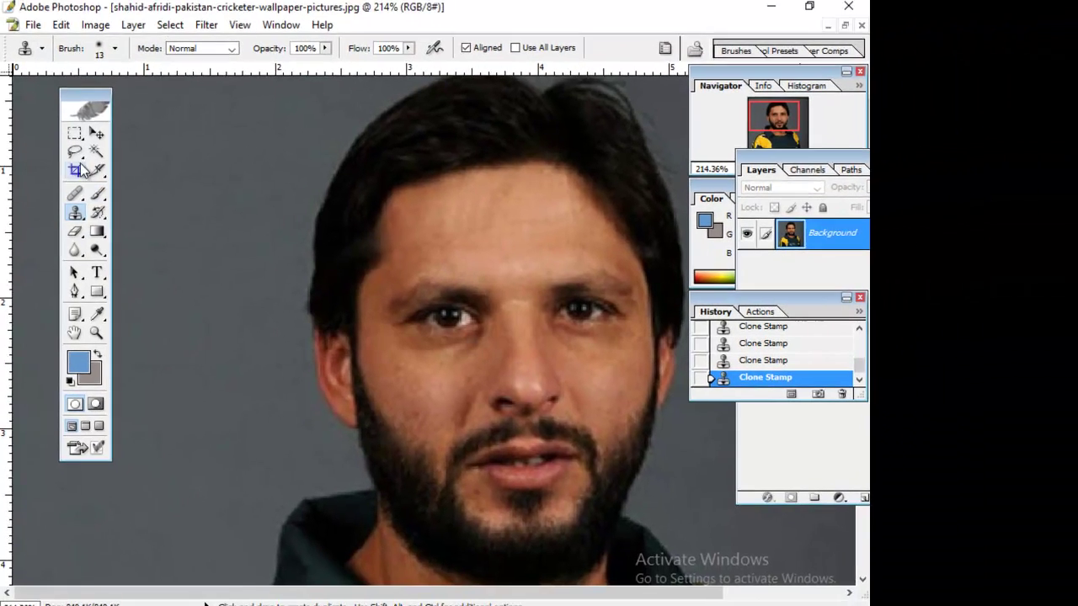
click(87, 122)
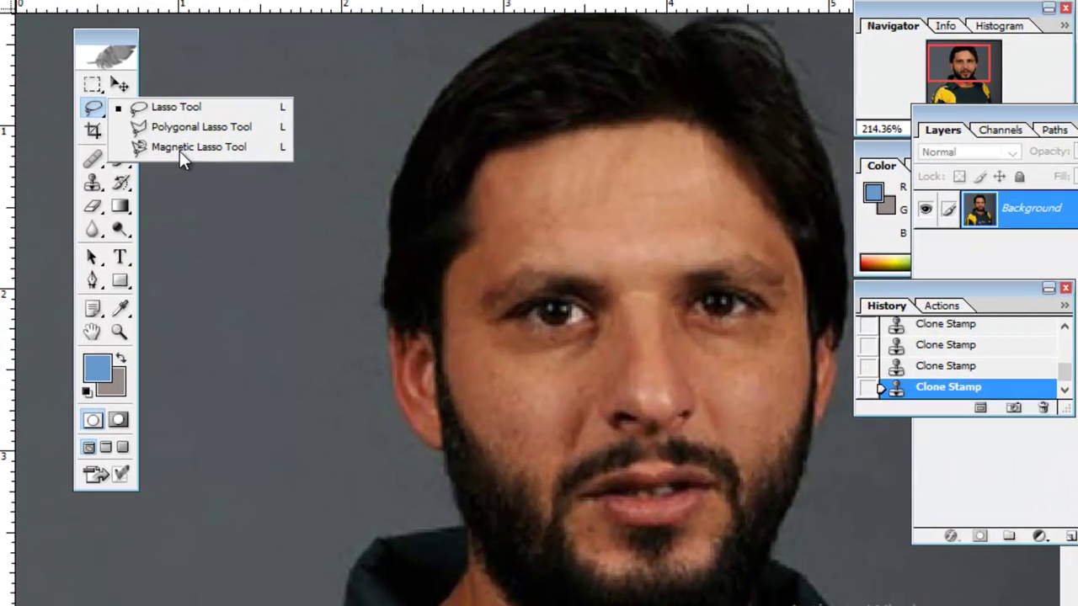
click(144, 187)
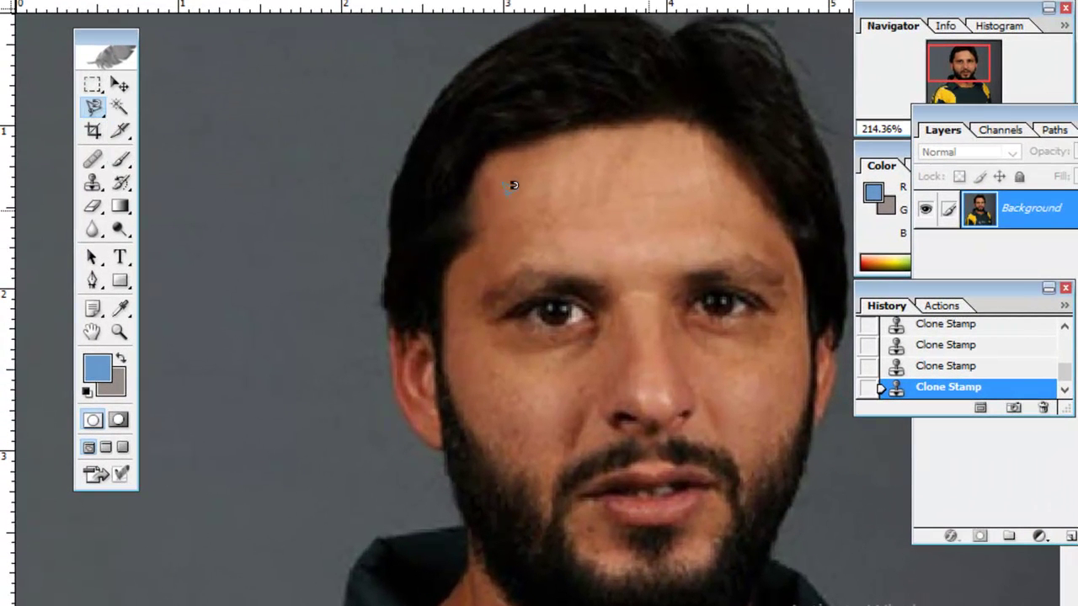
click(689, 122)
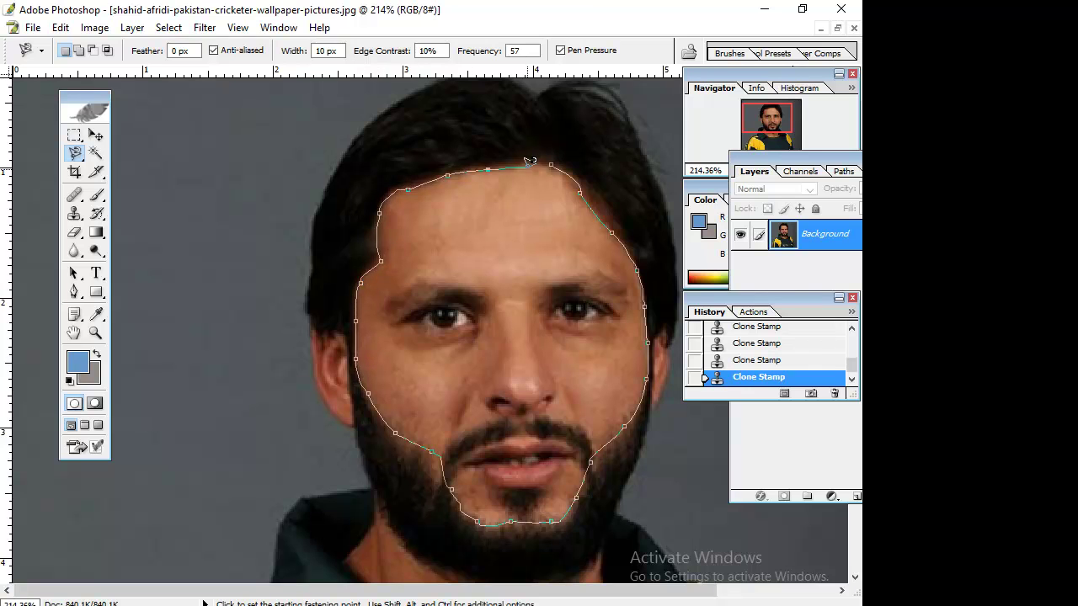
click(552, 162)
Feather the face selection by 20 pixels and copy it onto a new layer.
right_click(555, 225)
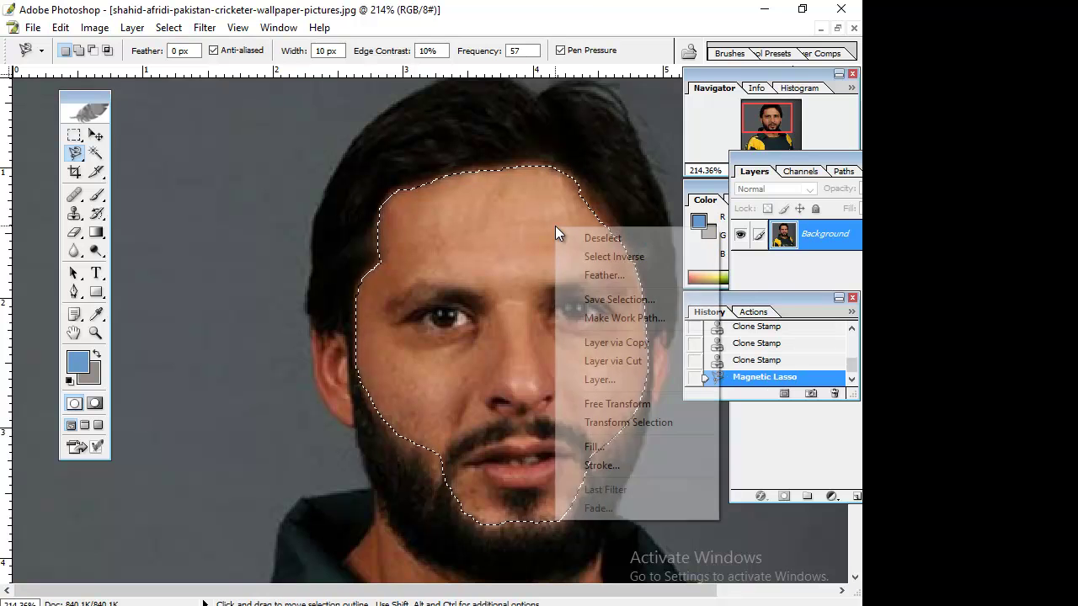
click(615, 277)
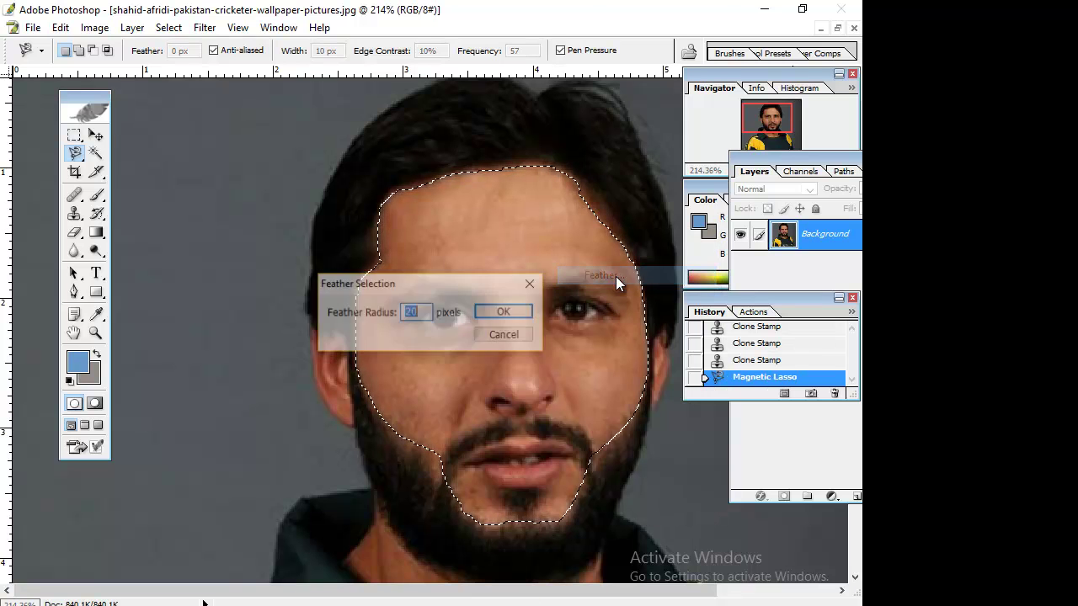
click(503, 312)
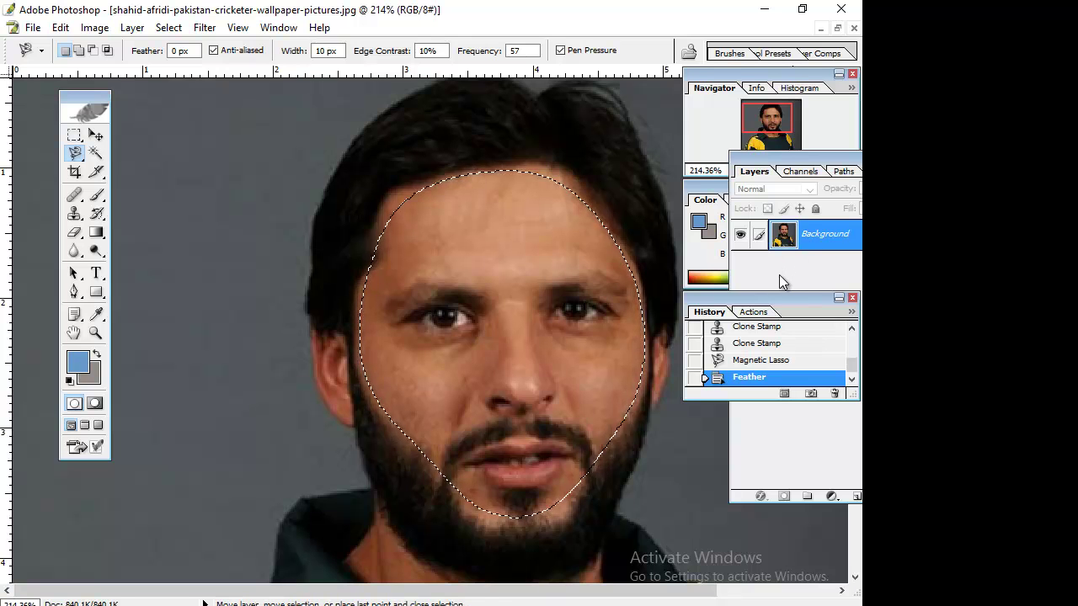
key(ctrl+c)
key(ctrl+v)
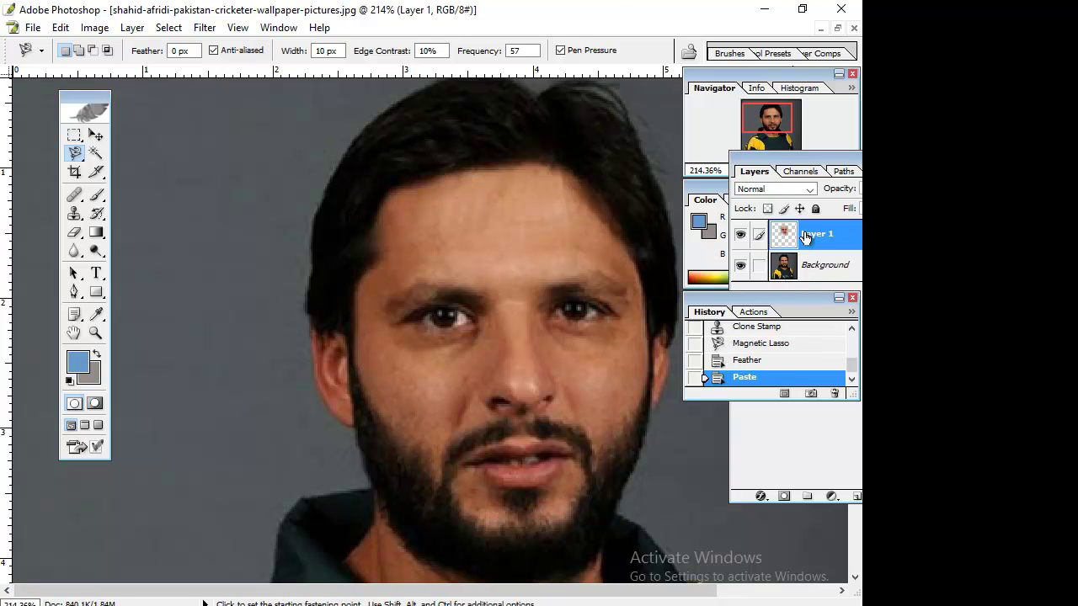
Apply Smart Blur to the face layer with radius 2.1, threshold 25.0, Low quality and Normal mode, hiding the Background layer only during the edit.
click(741, 265)
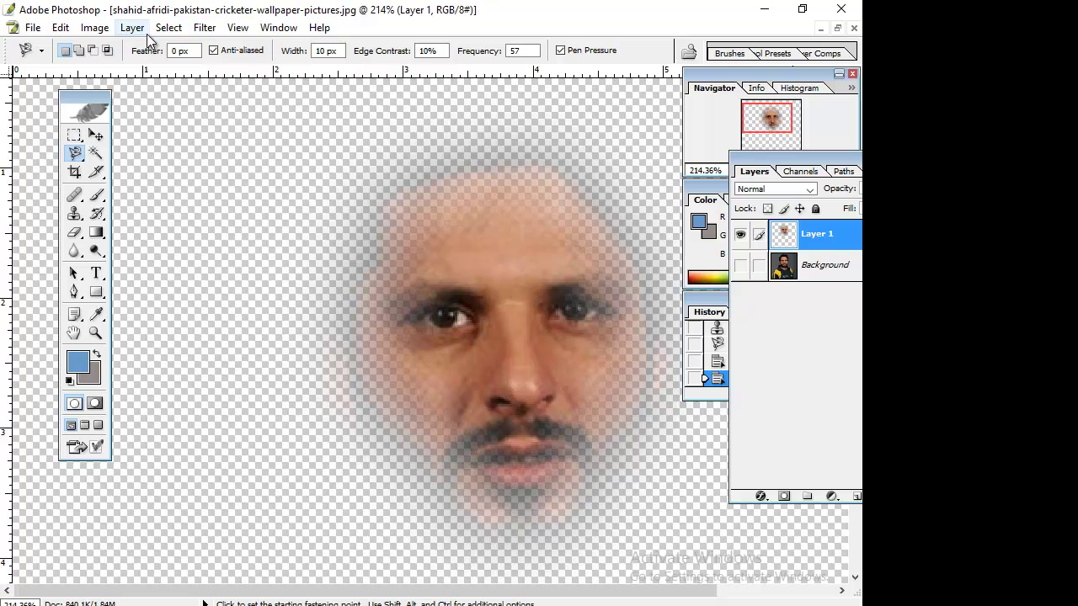
click(204, 27)
mouse_move(251, 173)
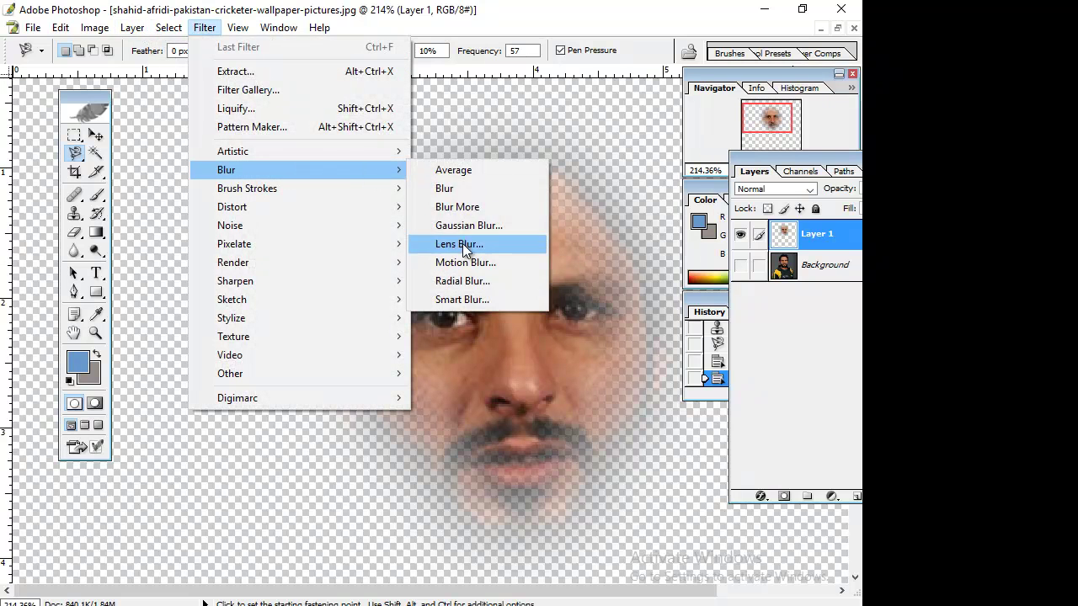
click(462, 299)
drag(425, 140, 409, 205)
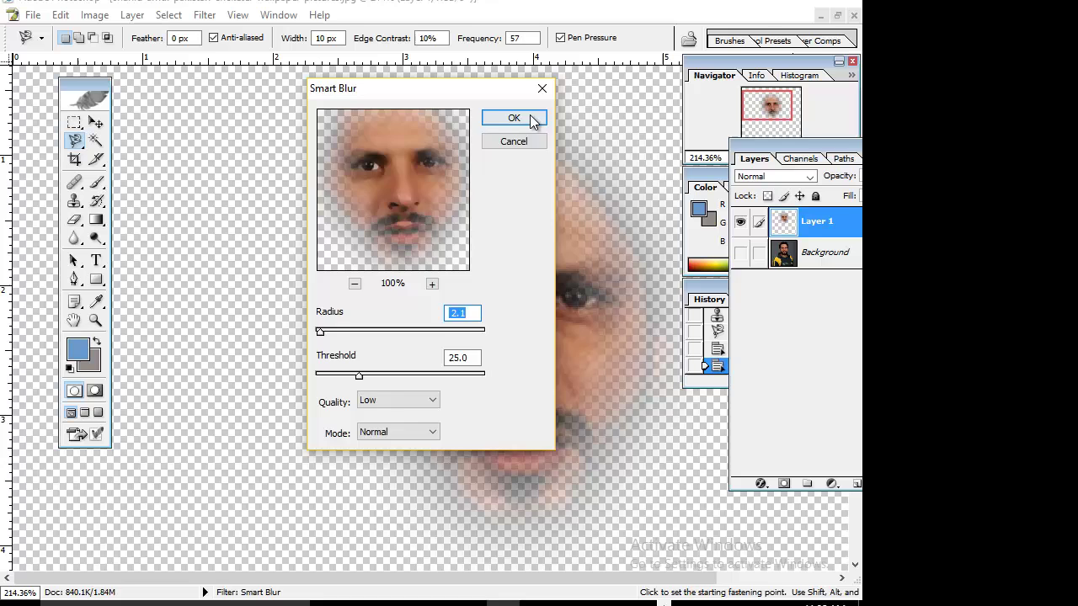
click(515, 129)
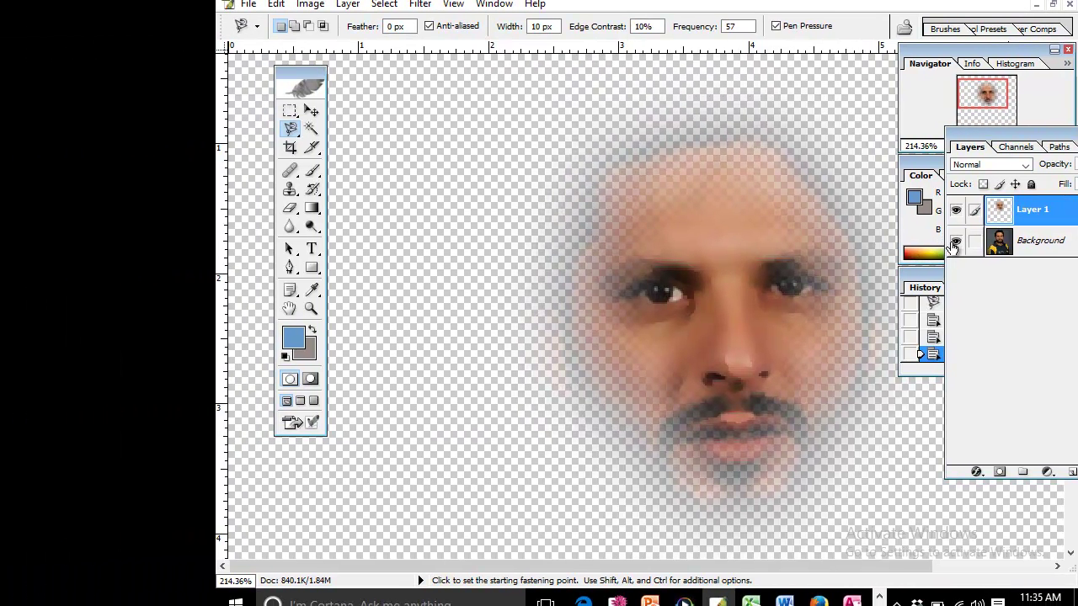
click(741, 251)
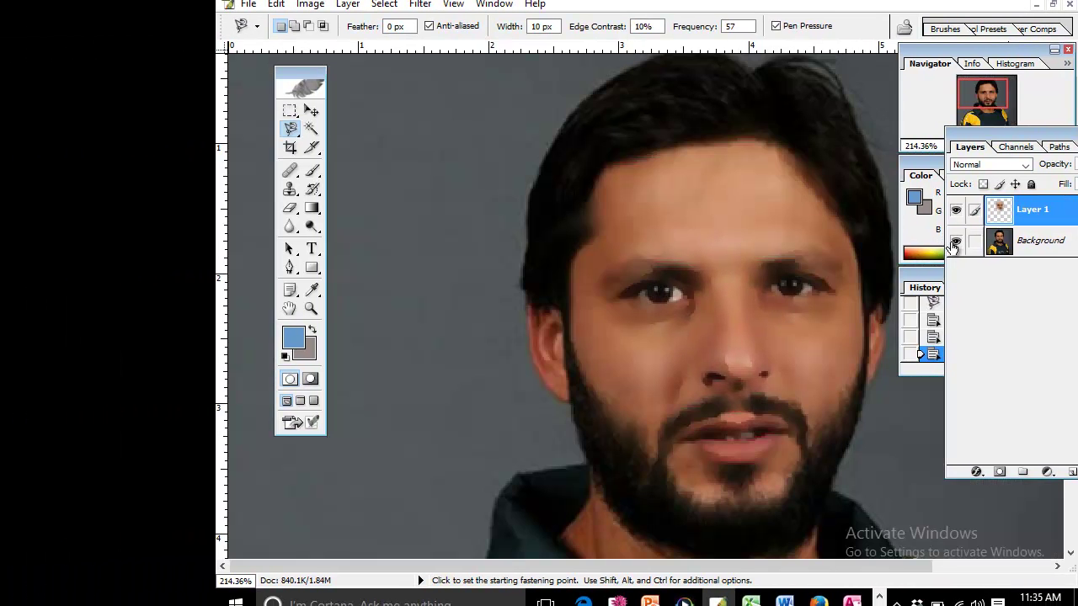
Toggle the Background layer's visibility several times to examine the smoothed face on its own and over the photo.
click(956, 242)
click(956, 242)
click(956, 242)
click(956, 241)
click(956, 242)
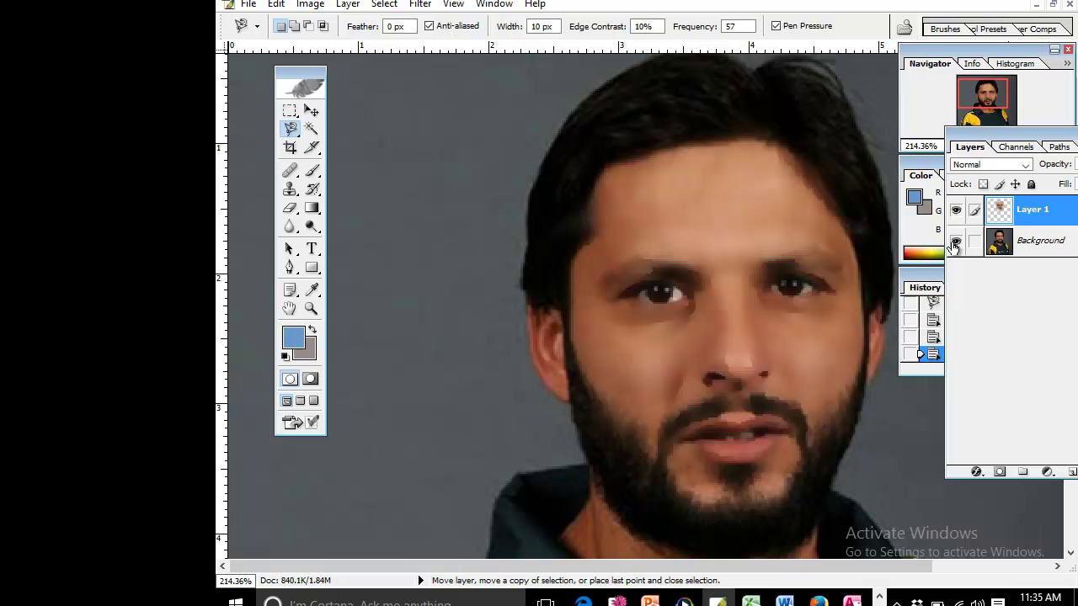
Undo the Smart Blur and reapply it to the face layer with radius about 2.6, threshold about 25, Low quality and Normal mode.
key(ctrl+alt+z)
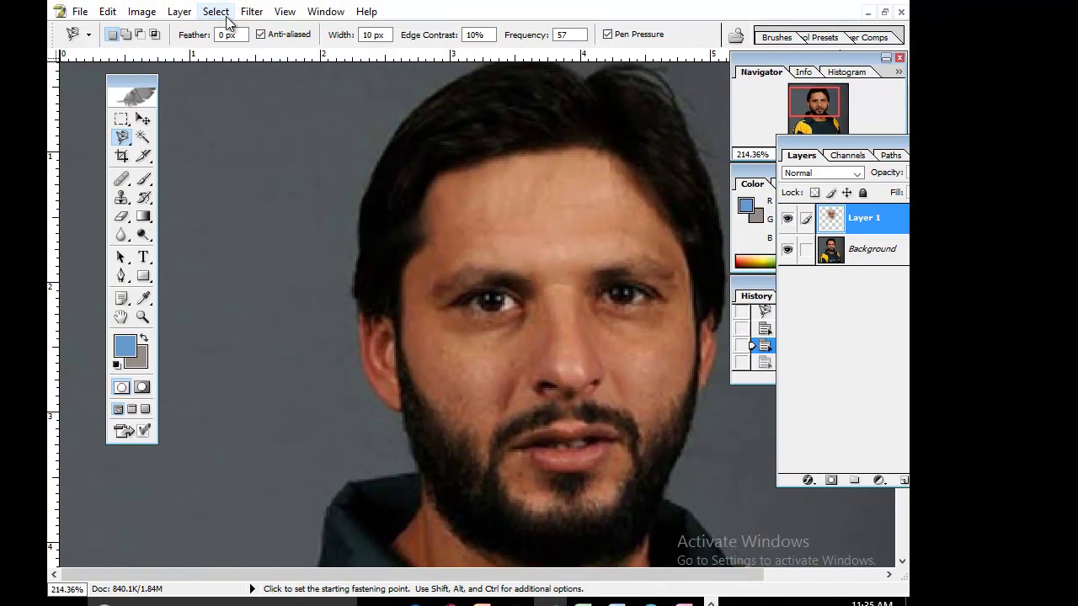
click(403, 4)
mouse_move(448, 156)
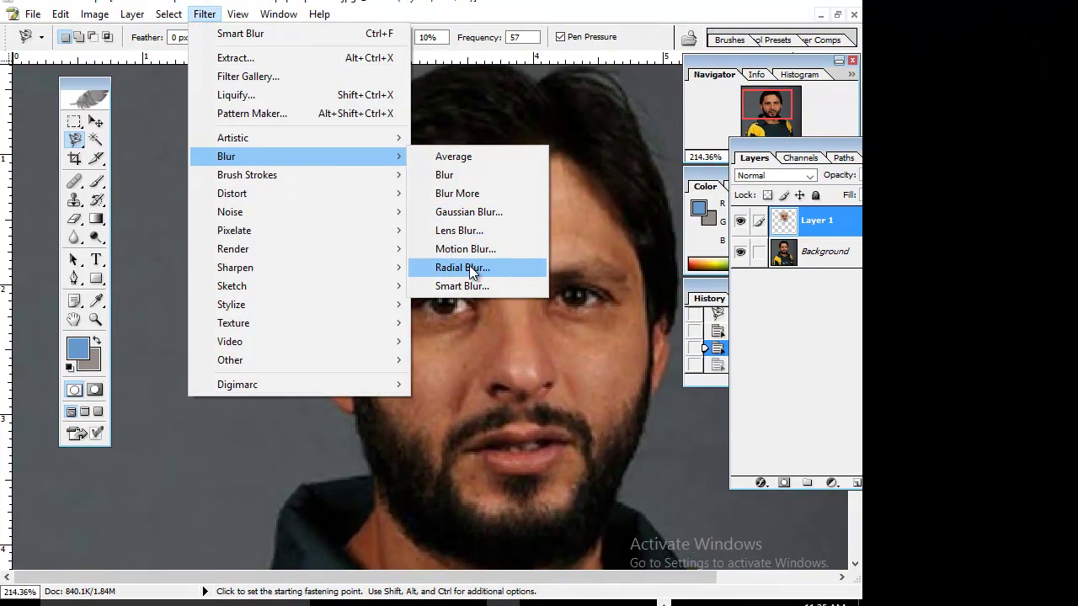
click(459, 292)
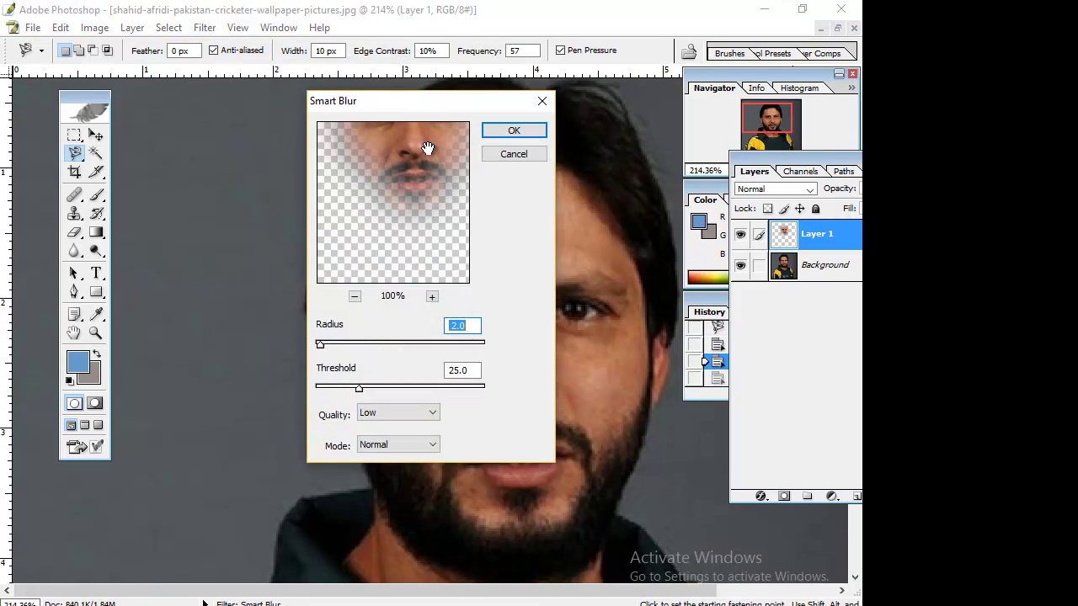
drag(428, 148, 416, 197)
drag(446, 105, 304, 102)
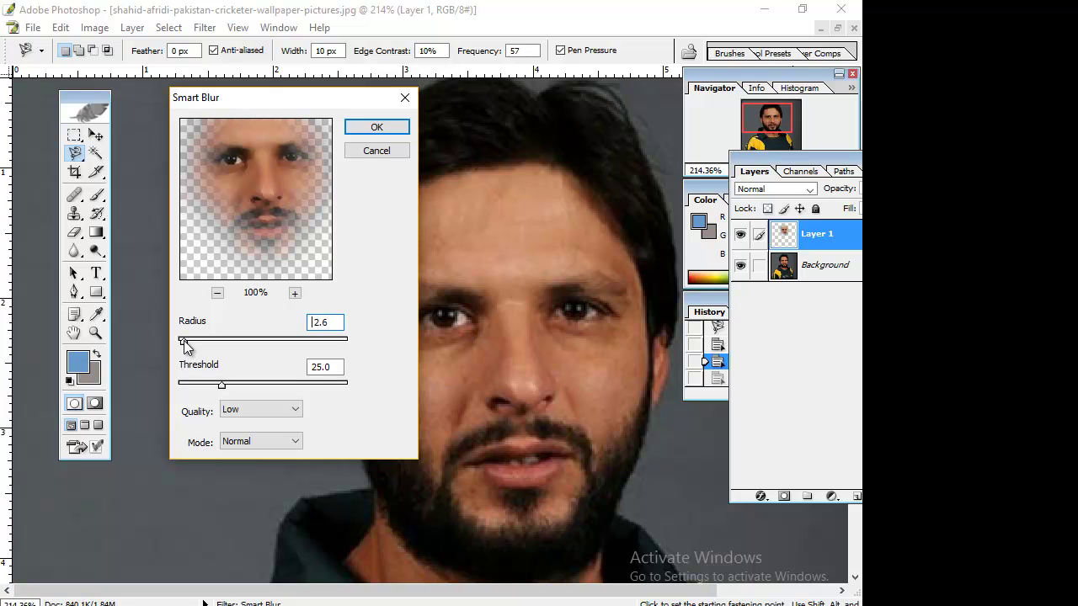
drag(182, 340, 183, 341)
drag(228, 389, 221, 384)
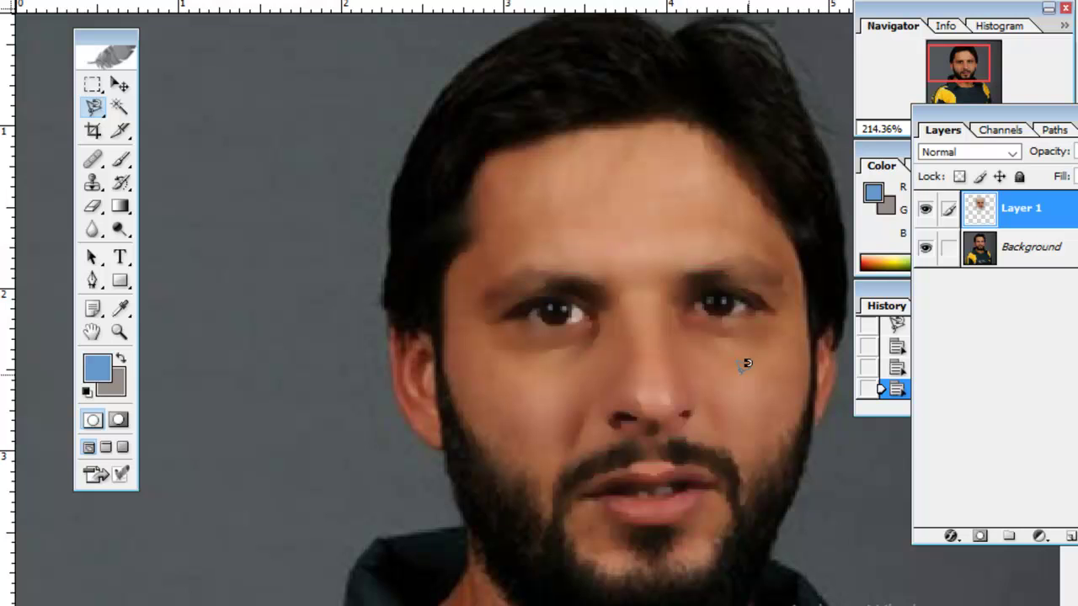
scroll(678, 357, down, 5)
scroll(678, 355, up, 4)
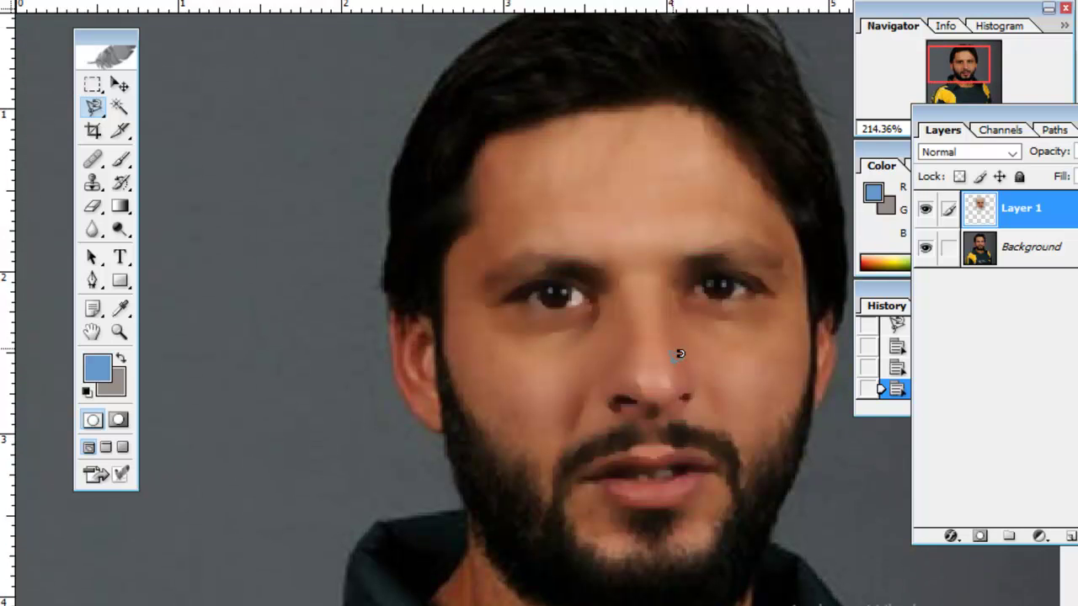
Erase the blurred layer over both eyes and their surroundings with a soft 38 px Eraser at 0% hardness.
click(98, 207)
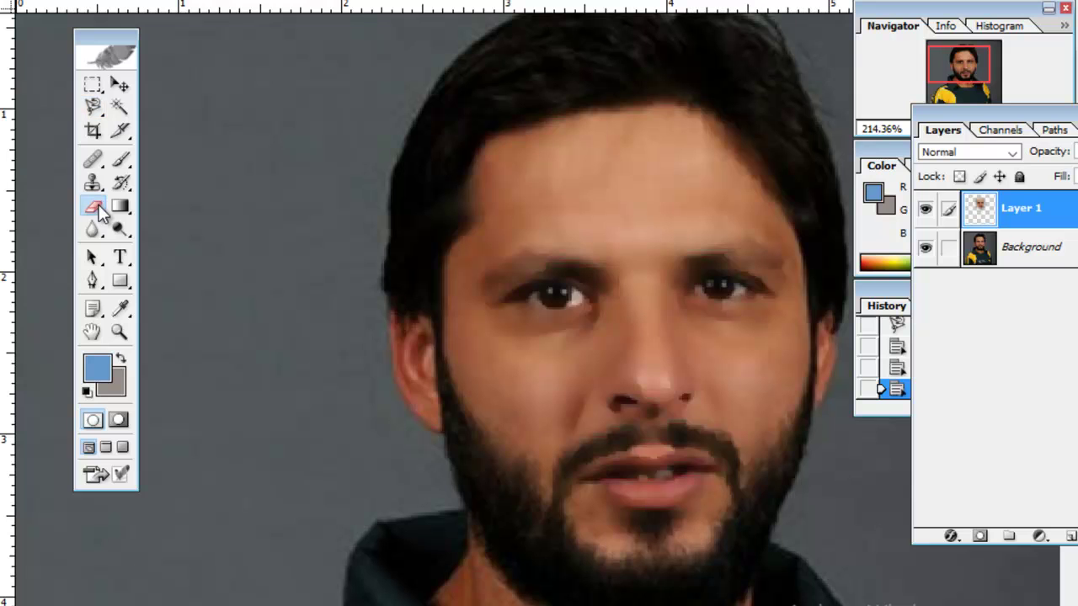
click(97, 208)
click(177, 206)
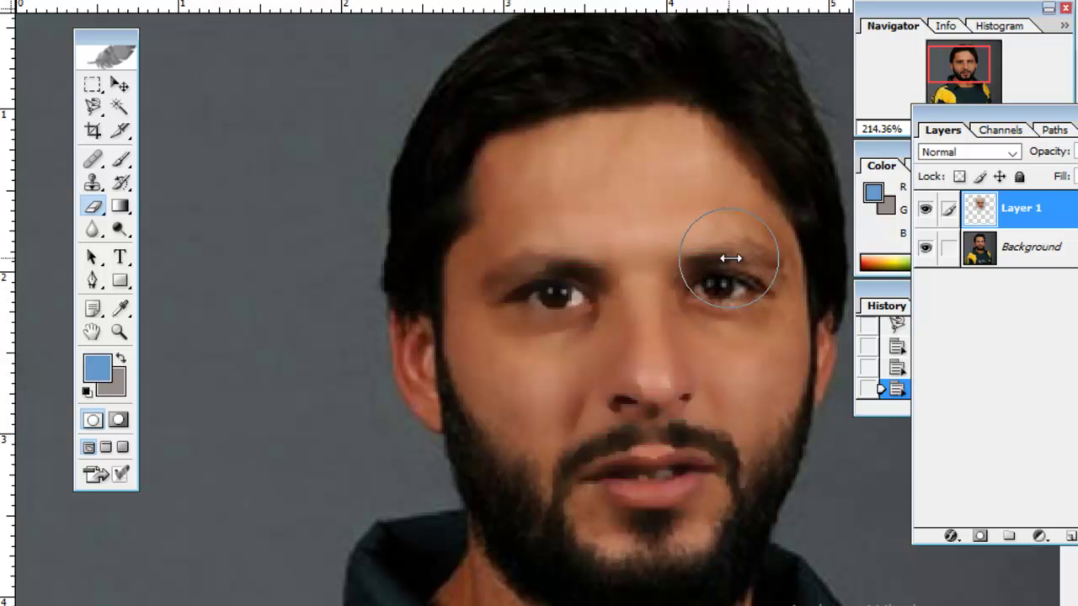
click(714, 283)
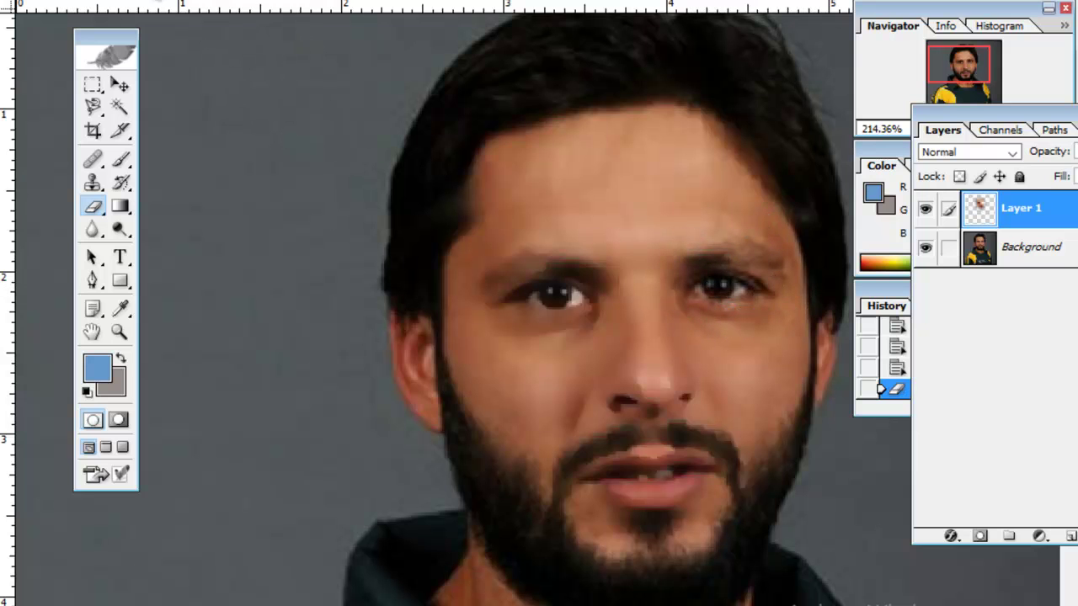
click(149, 0)
click(71, 40)
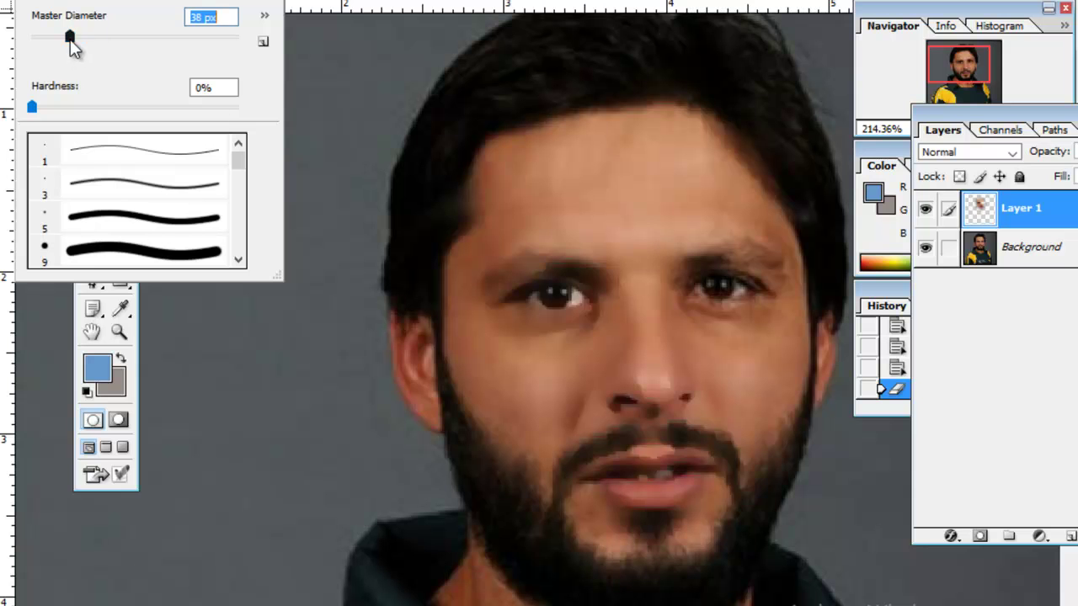
click(592, 278)
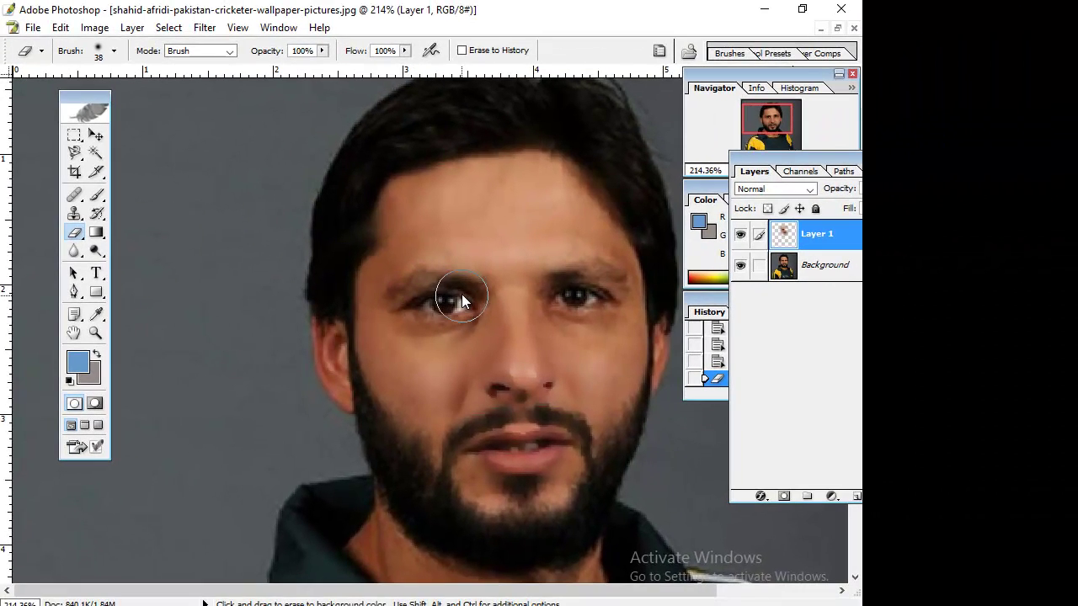
drag(449, 288, 436, 290)
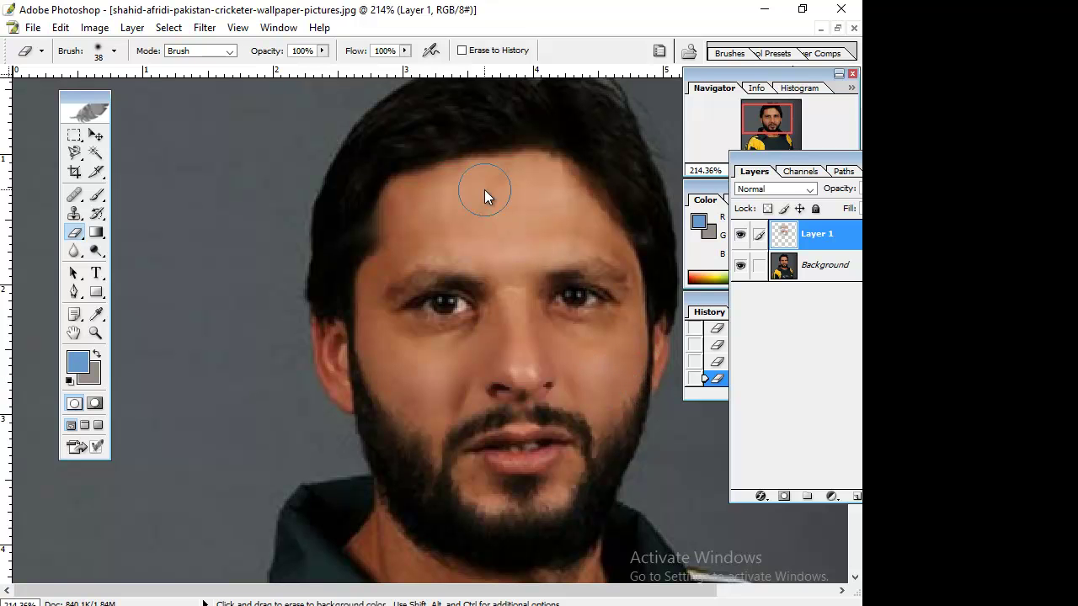
Try Auto Color on the smoothed face layer and undo it.
click(95, 27)
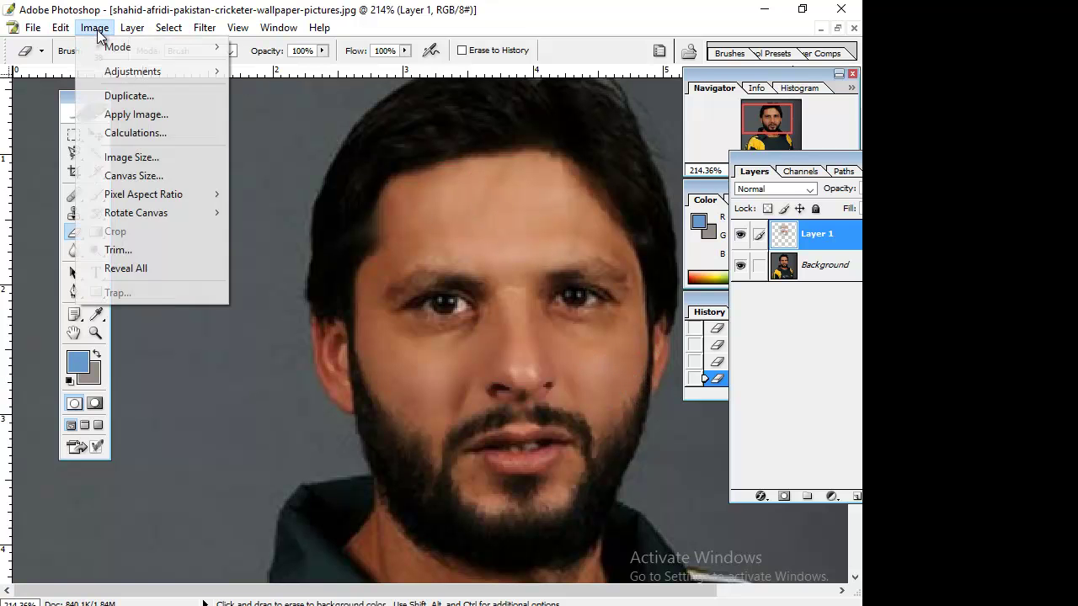
mouse_move(120, 76)
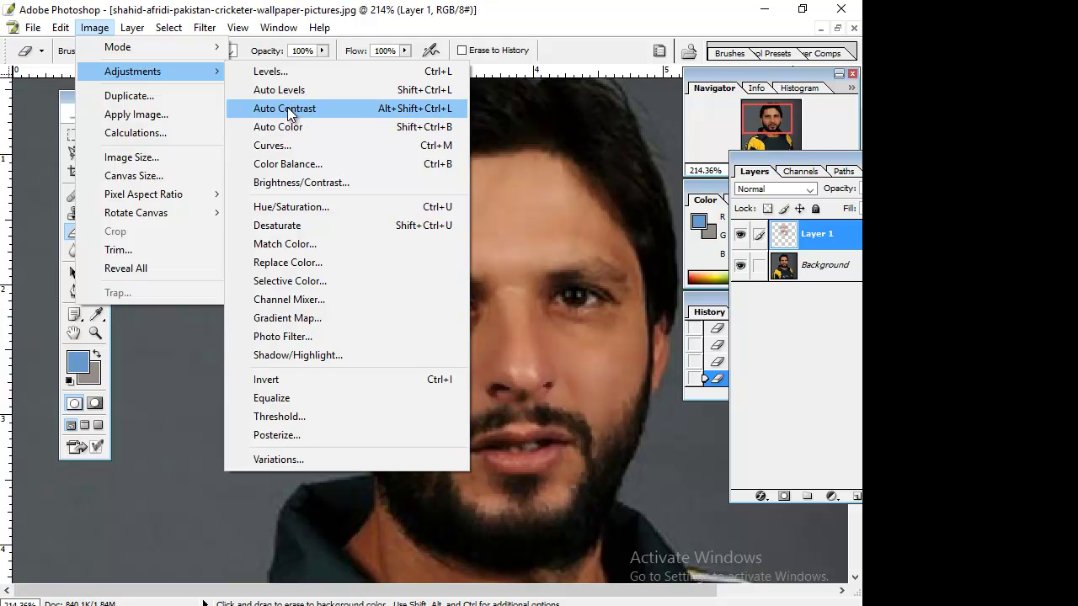
click(286, 128)
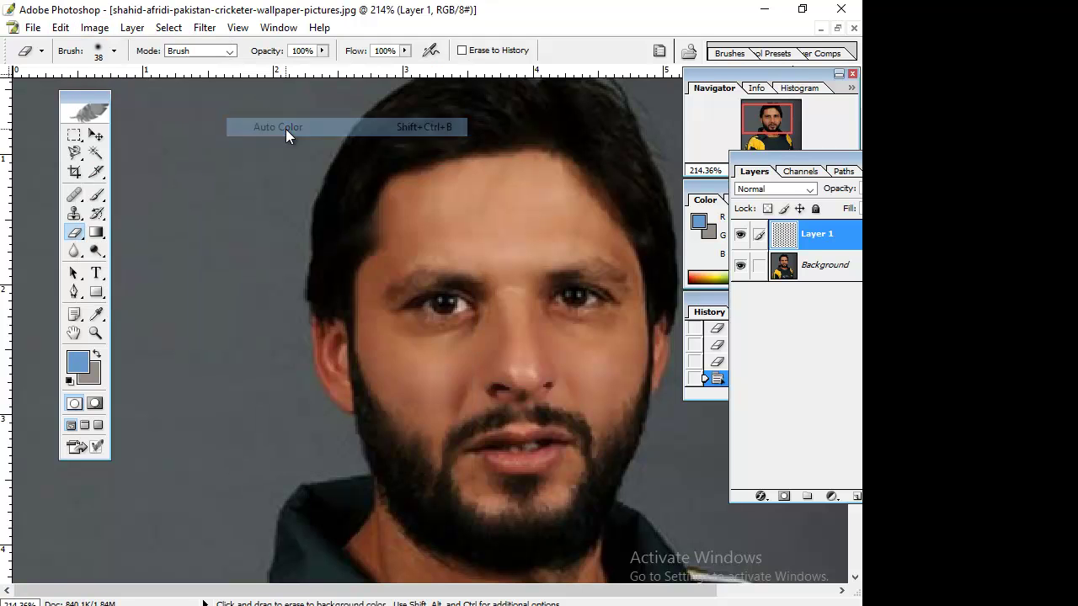
key(ctrl+z)
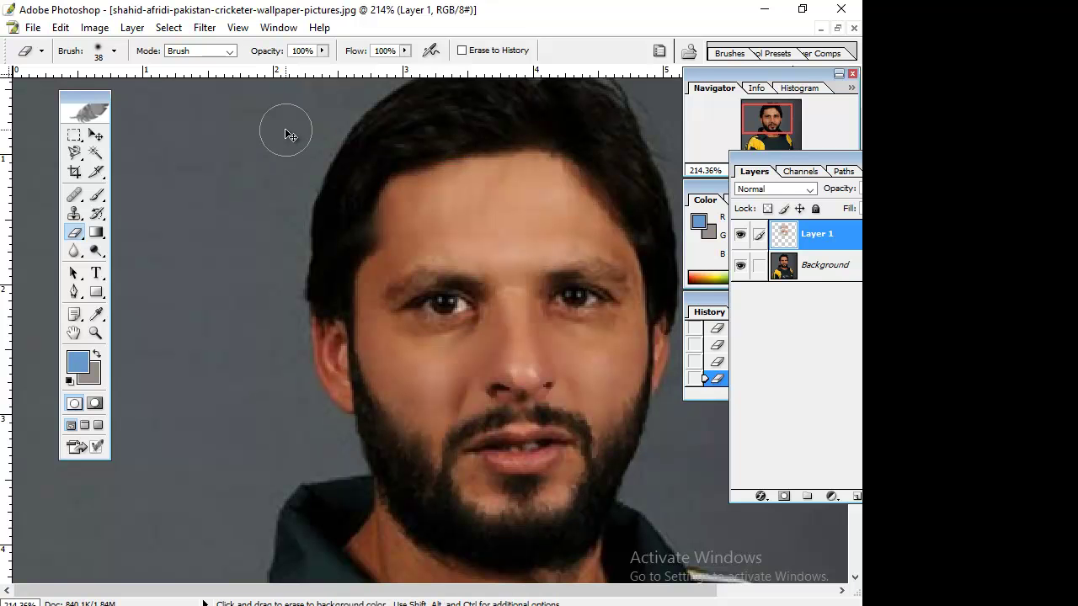
Apply Auto Contrast to the face layer and toggle that layer's visibility to compare the whole photo with and without the retouch.
click(95, 27)
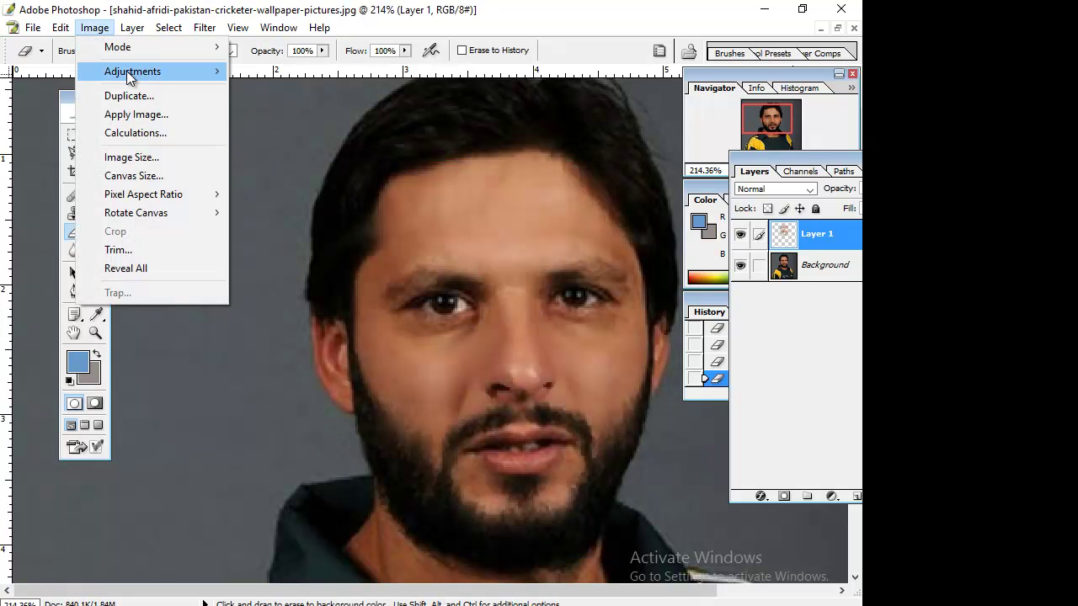
mouse_move(133, 77)
click(285, 109)
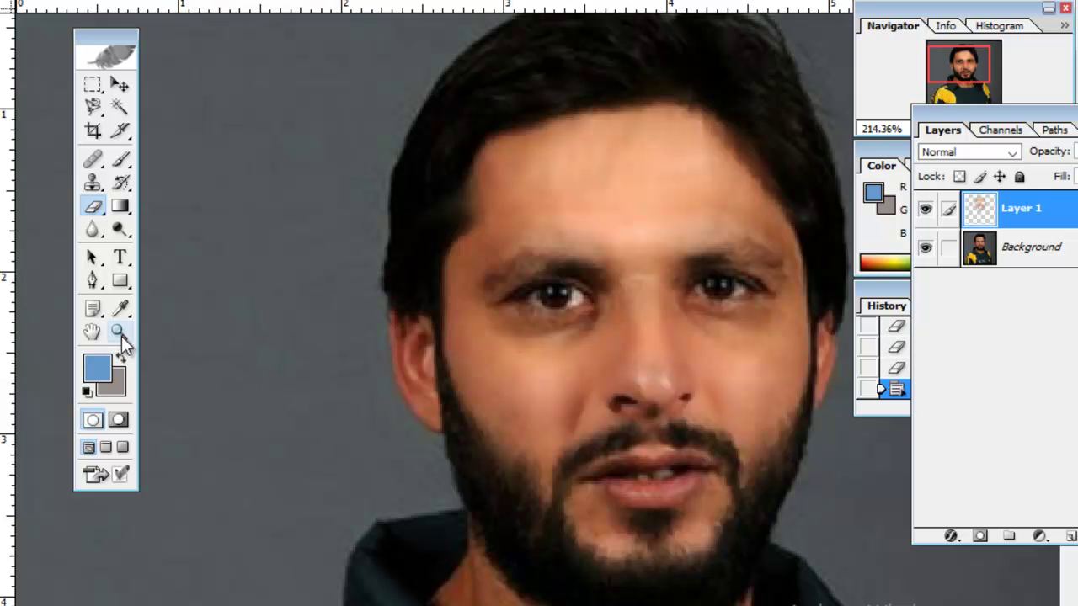
click(120, 334)
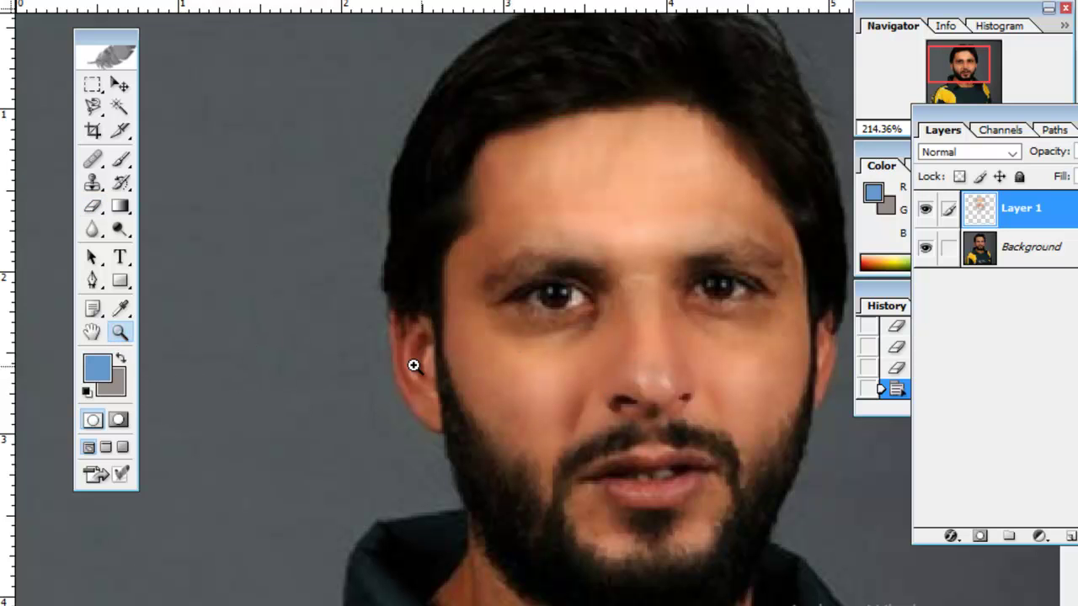
alt+click(524, 378)
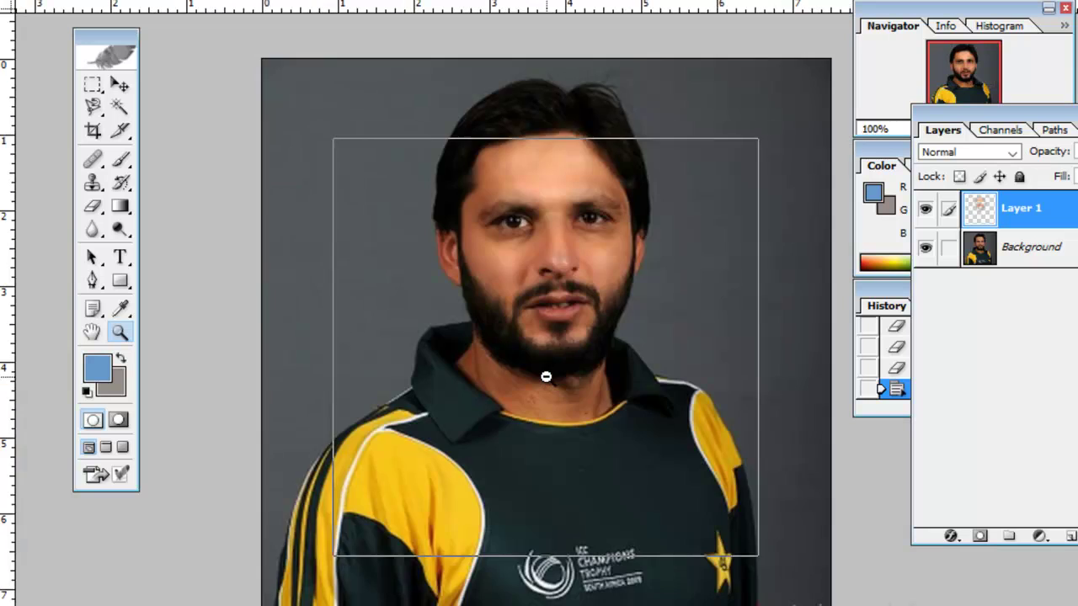
alt+click(546, 377)
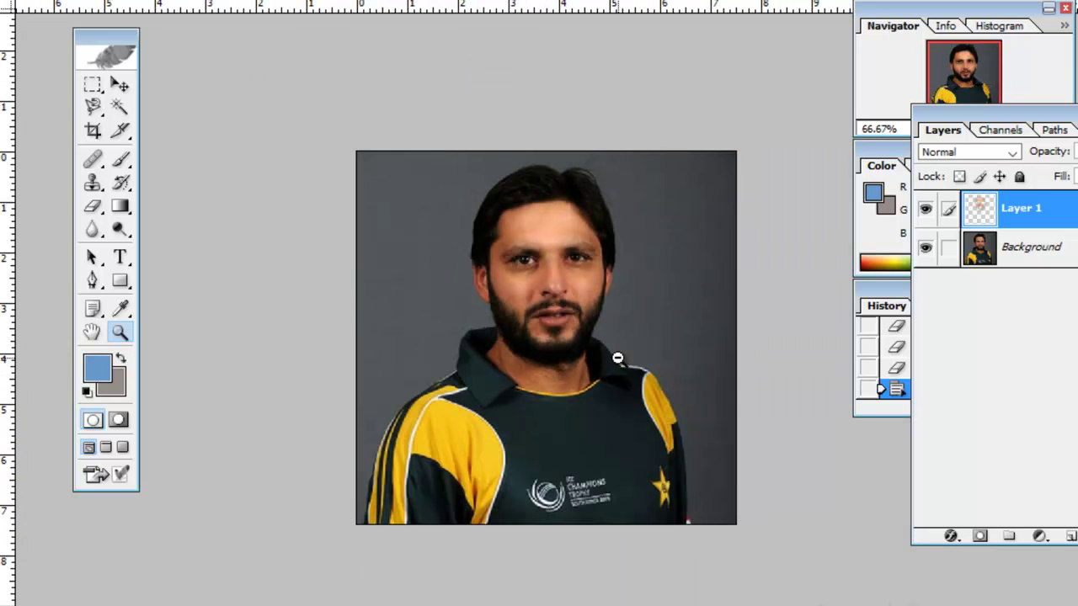
click(925, 210)
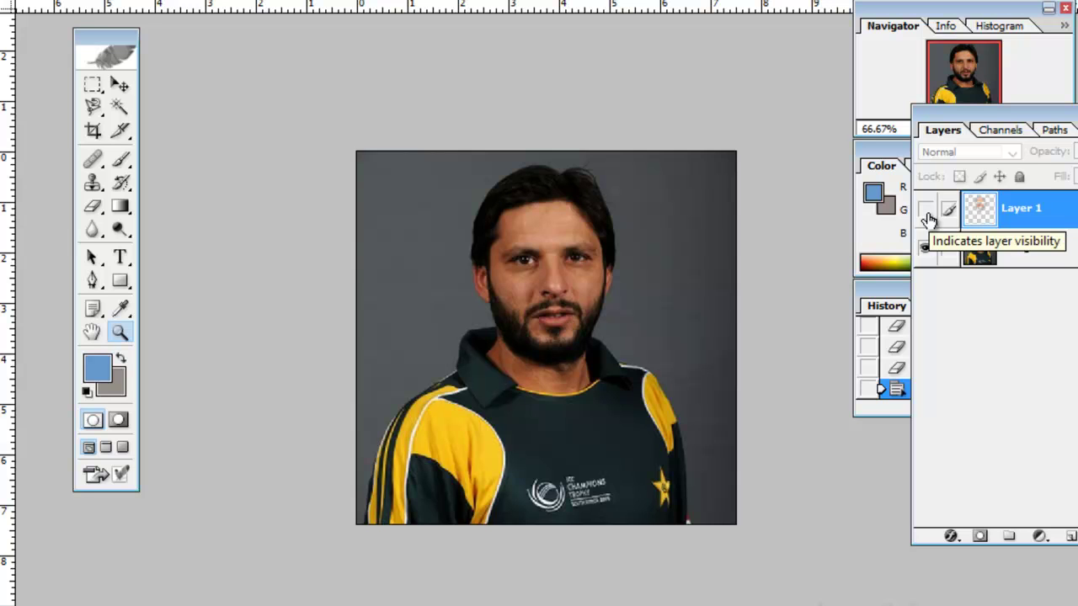
click(927, 212)
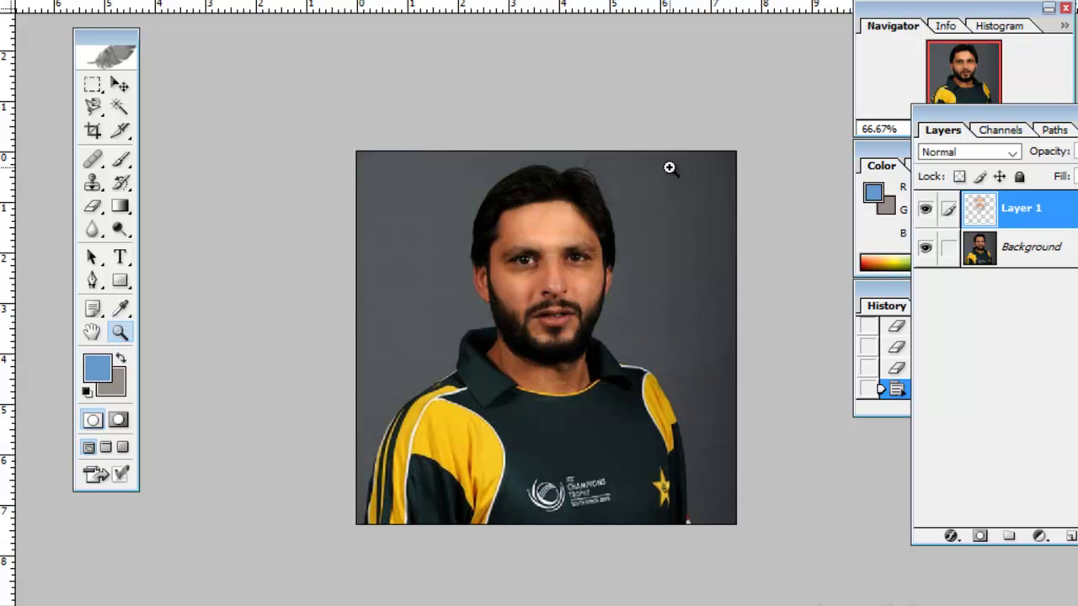
Outline the man's whole figure with the Magnetic Lasso in a closed selection and merge the face layer into the Background.
drag(503, 321, 645, 336)
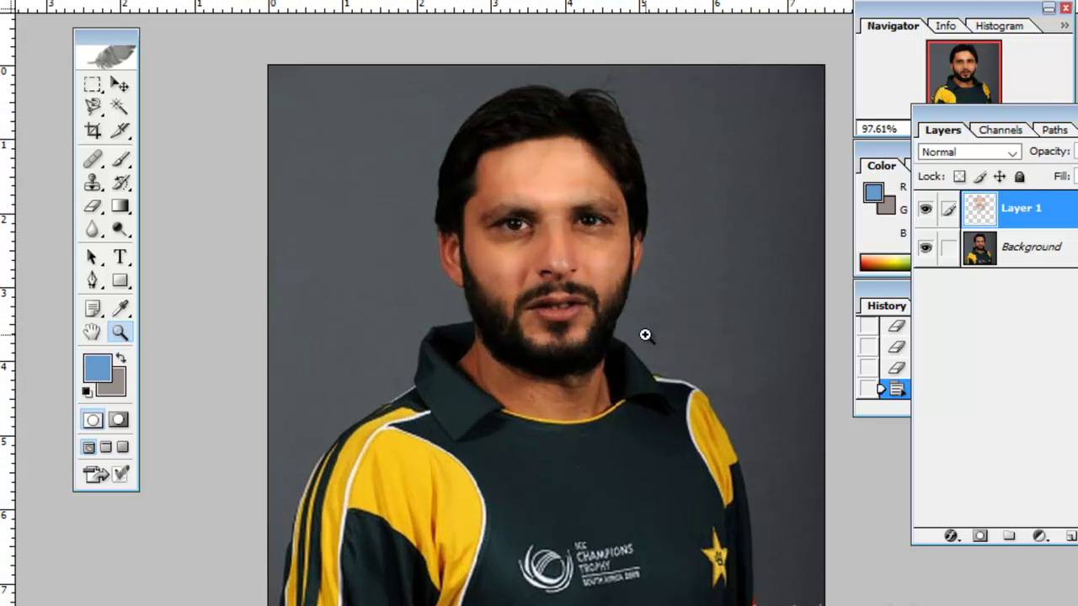
click(92, 106)
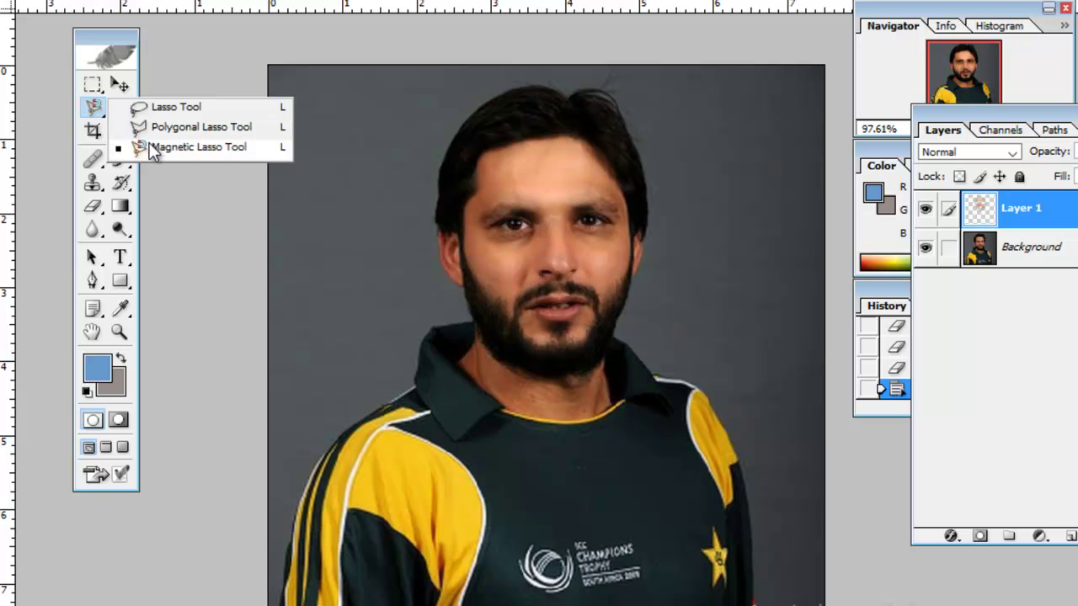
click(156, 148)
click(567, 95)
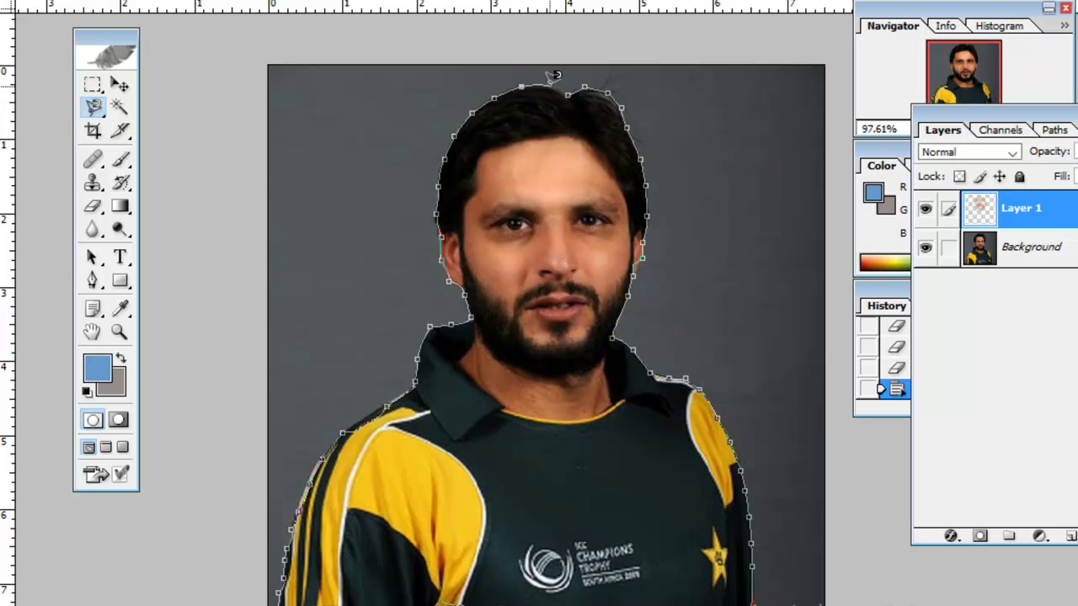
click(571, 88)
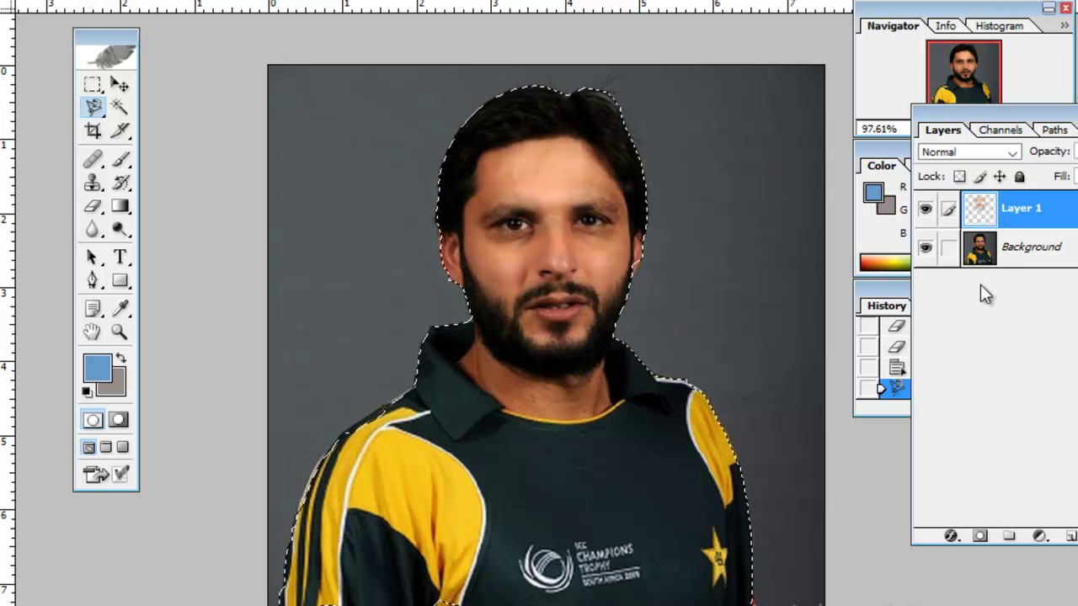
key(ctrl+e)
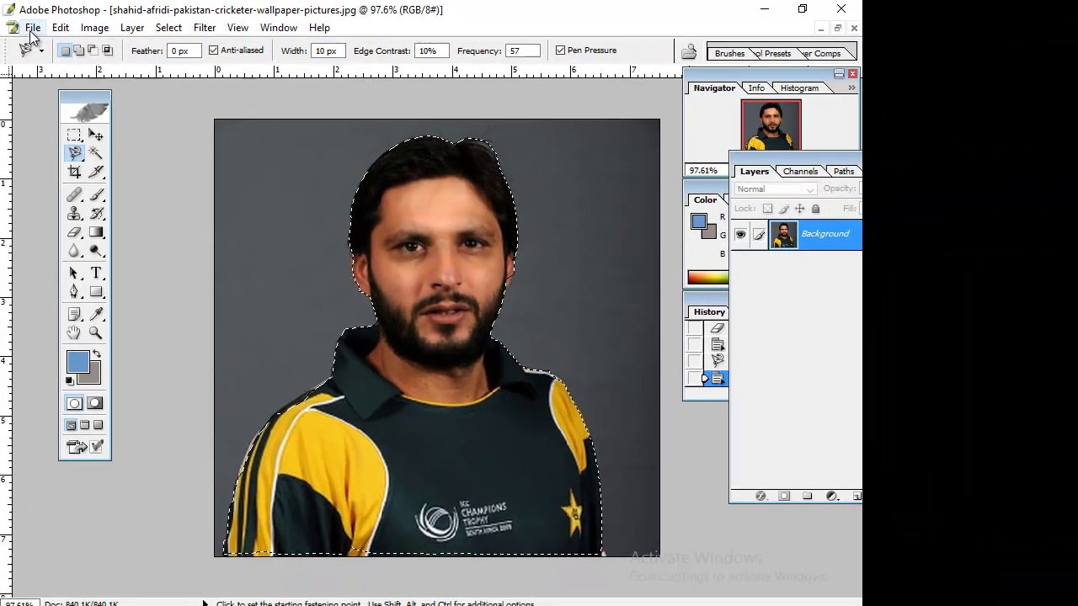
Start a new document and switch its width and height units to inches.
click(32, 27)
click(59, 48)
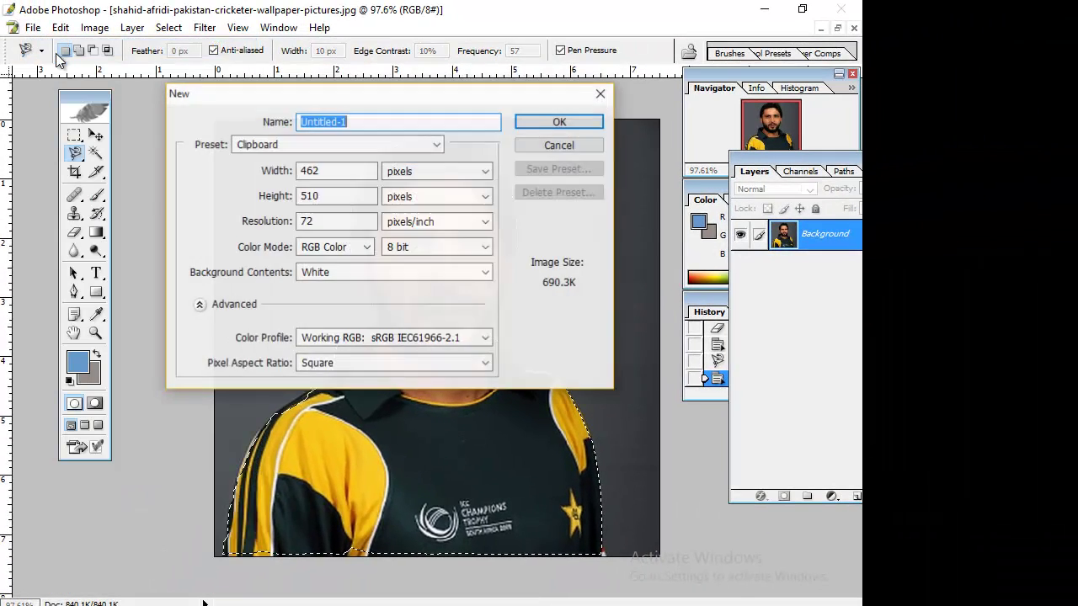
click(328, 171)
key(Tab)
key(alt+Down)
key(Down)
key(Return)
key(shift+Tab)
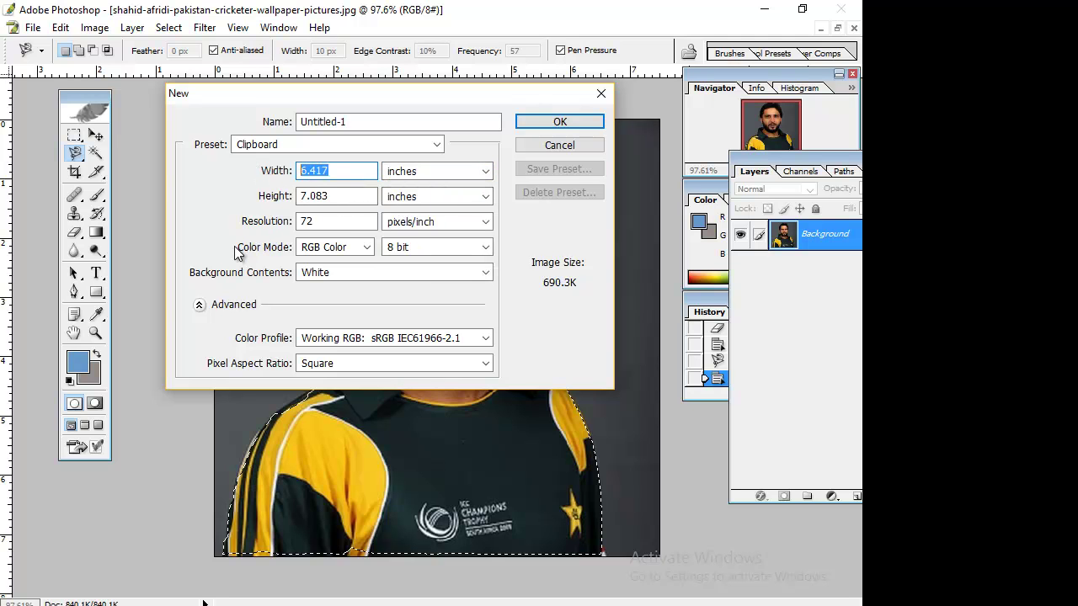
Set the new document's width to 1.5 inches, height to 2 inches and resolution to 300 pixels/inch.
text(1.5)
key(Tab)
key(Tab)
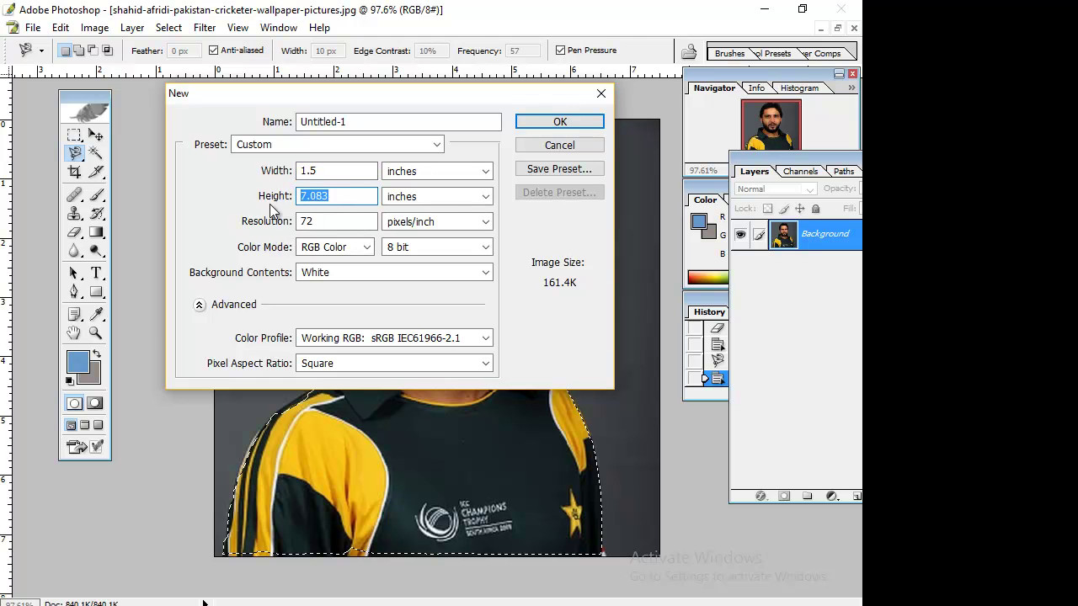
text(2)
key(Tab)
key(Tab)
text(30)
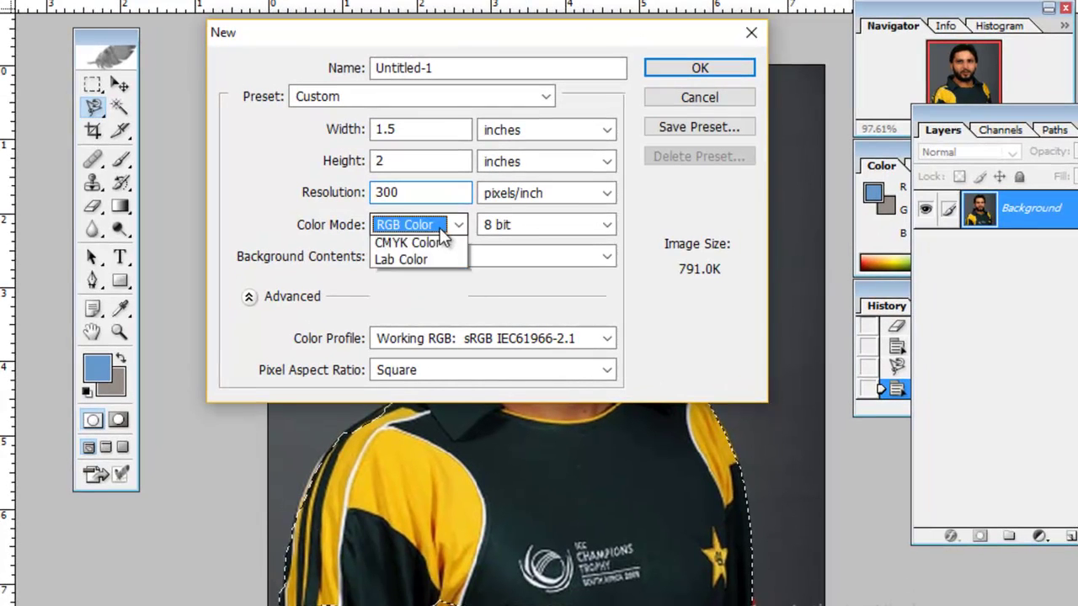
Create the new document in CMYK Color mode with white background contents and paste the copied figure of the man into it.
click(400, 234)
click(383, 300)
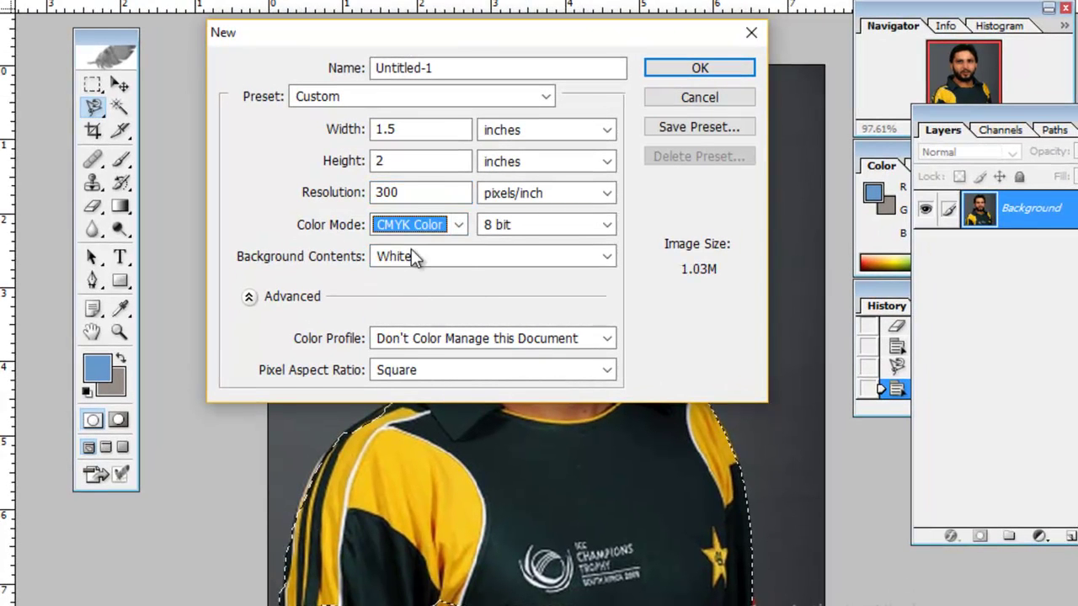
click(696, 74)
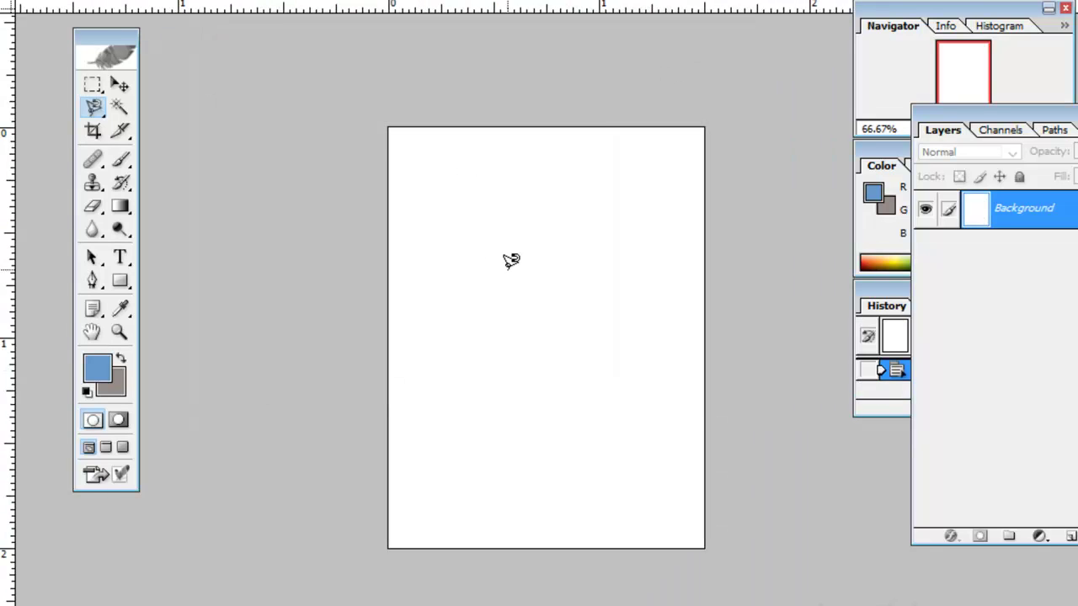
key(ctrl+v)
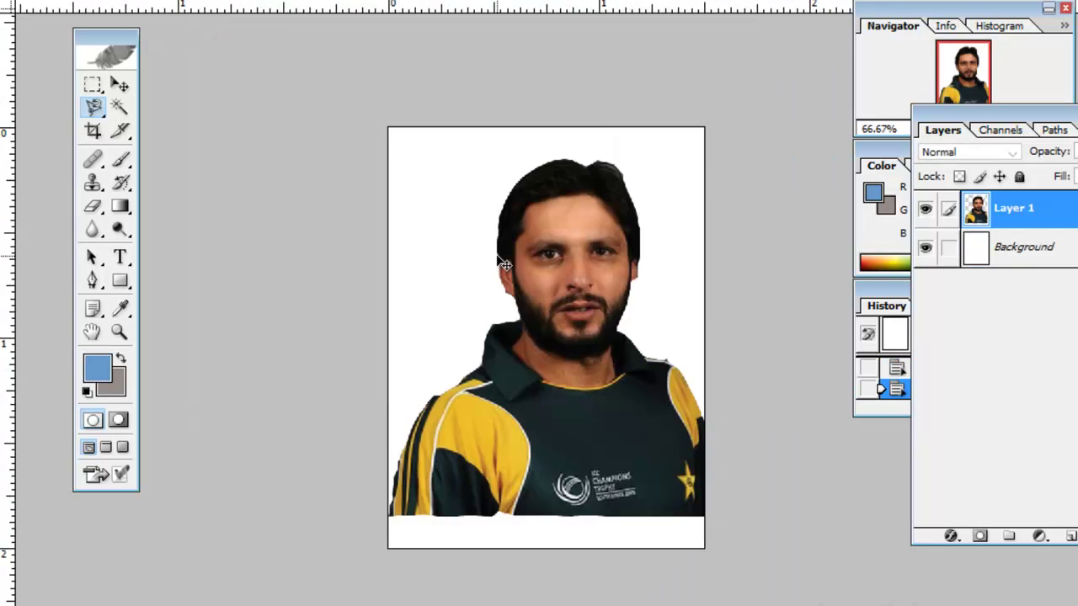
Enlarge the man's figure proportionally to fill the canvas width and position it with his head just below the canvas's upper edge.
click(120, 86)
drag(592, 430, 563, 468)
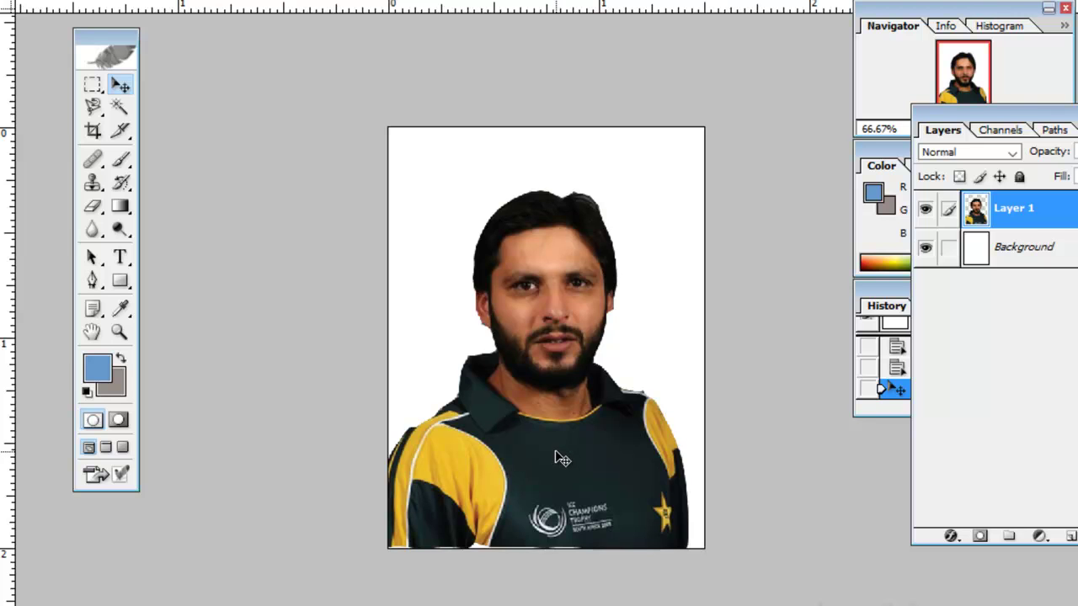
key(ctrl+t)
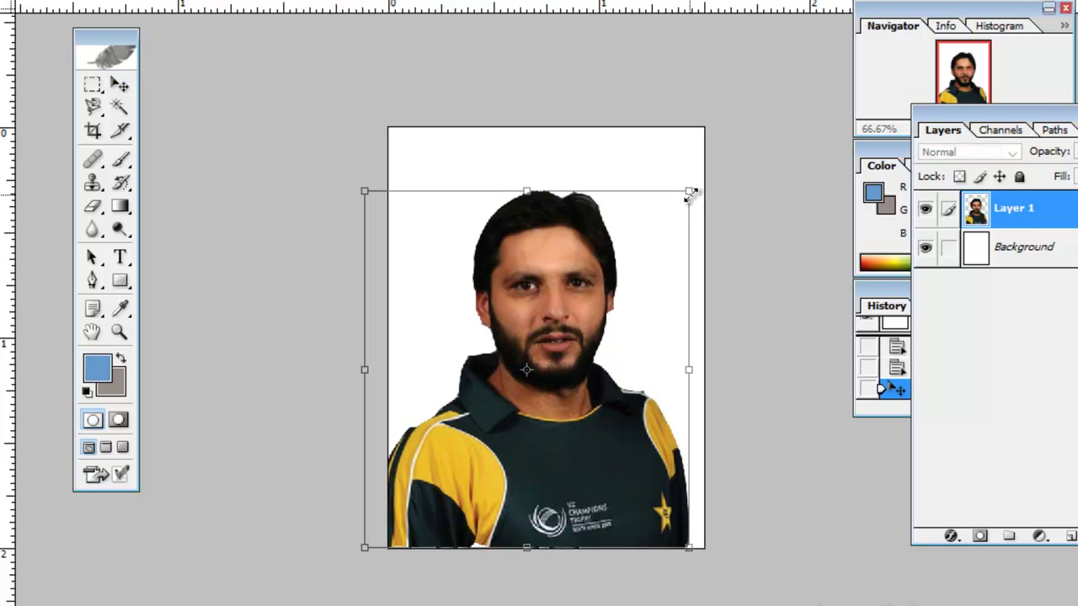
drag(690, 195, 736, 144)
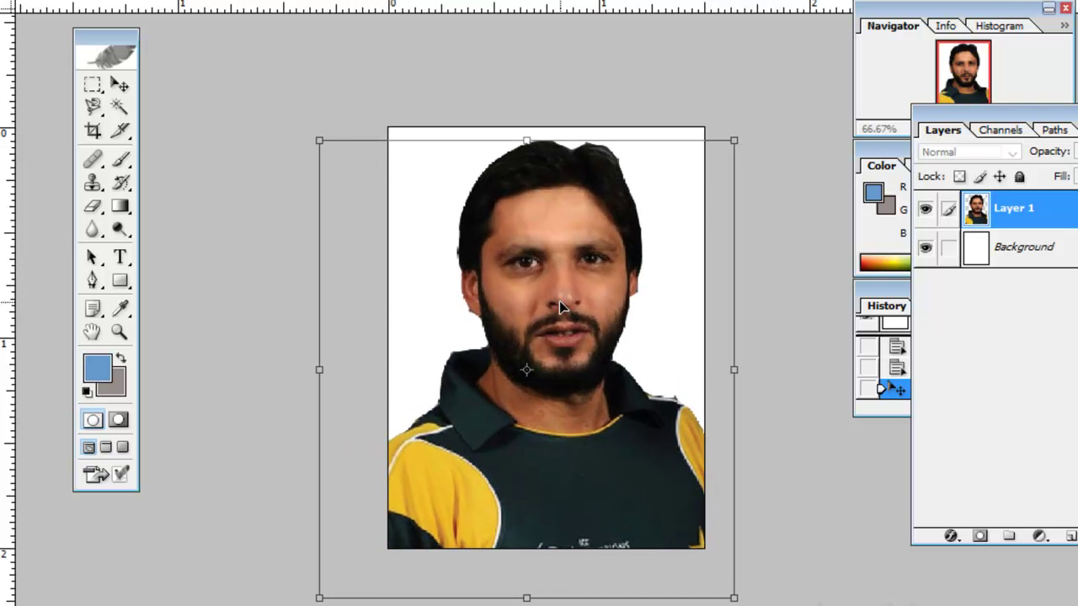
drag(560, 303, 556, 291)
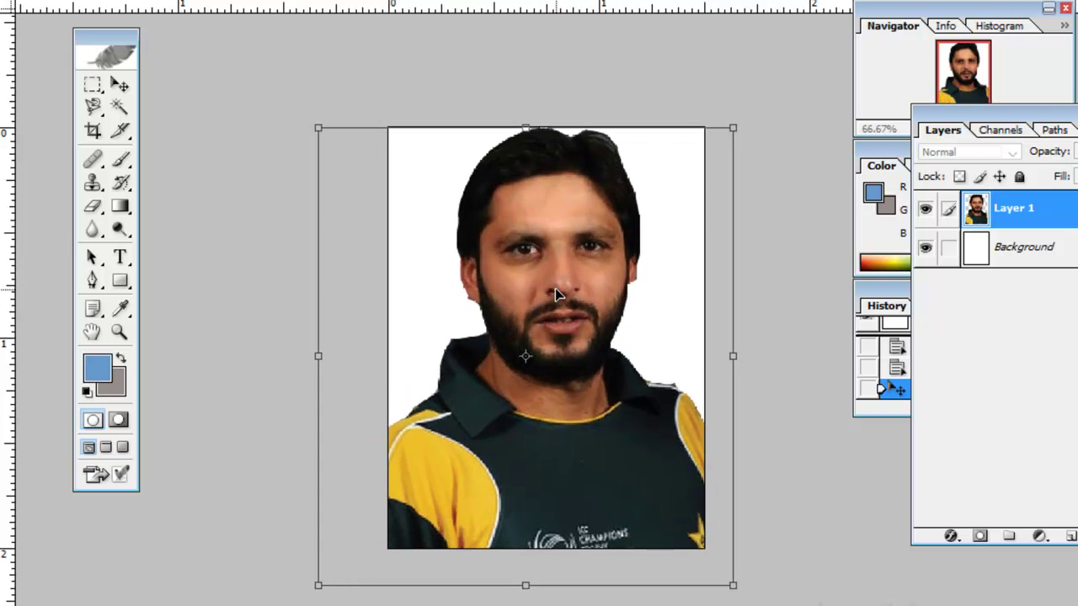
key(Down)
key(Down)
key(Down)
key(Down)
key(Down)
key(Down)
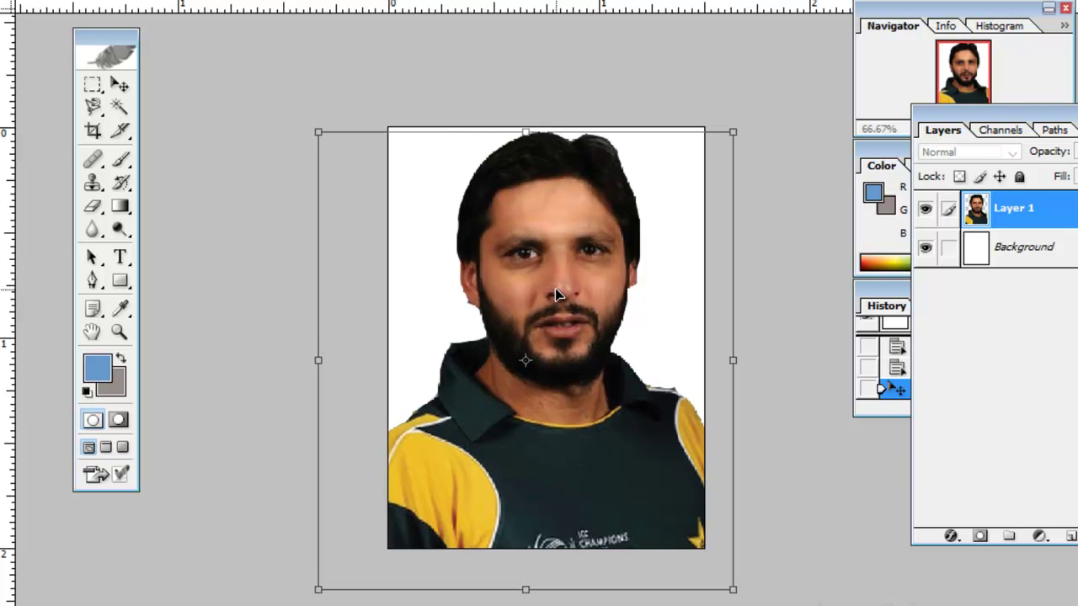
key(Return)
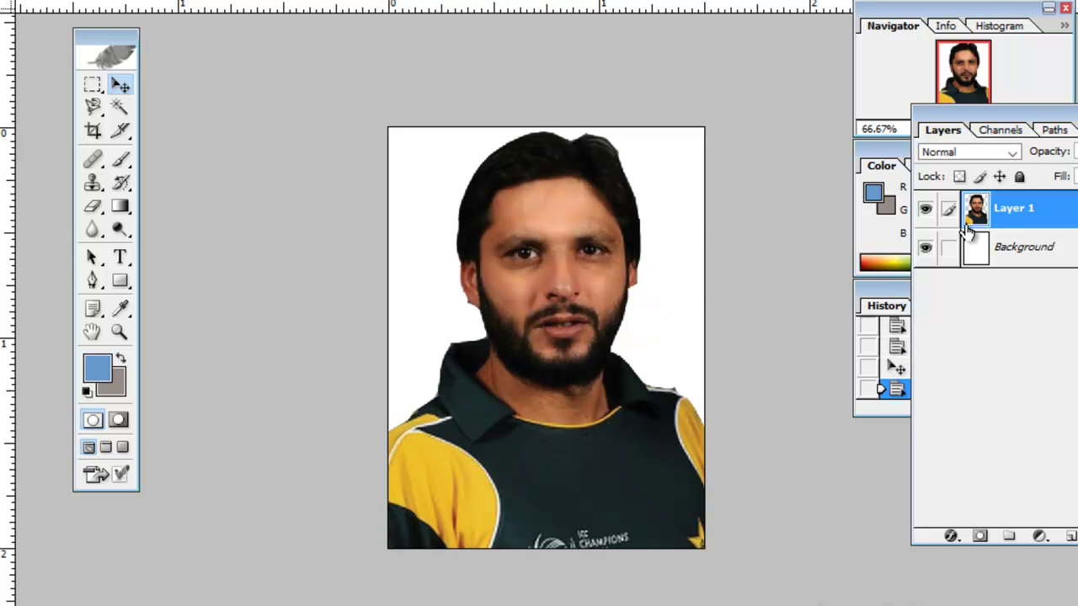
Fill the Background layer with the blue foreground color 0066CC.
click(988, 244)
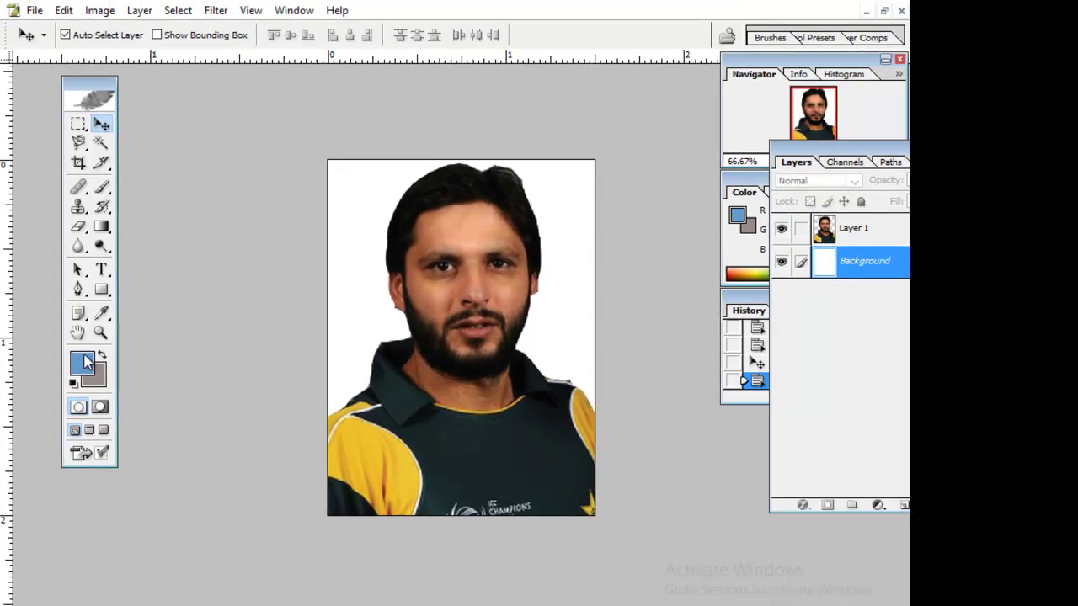
click(102, 366)
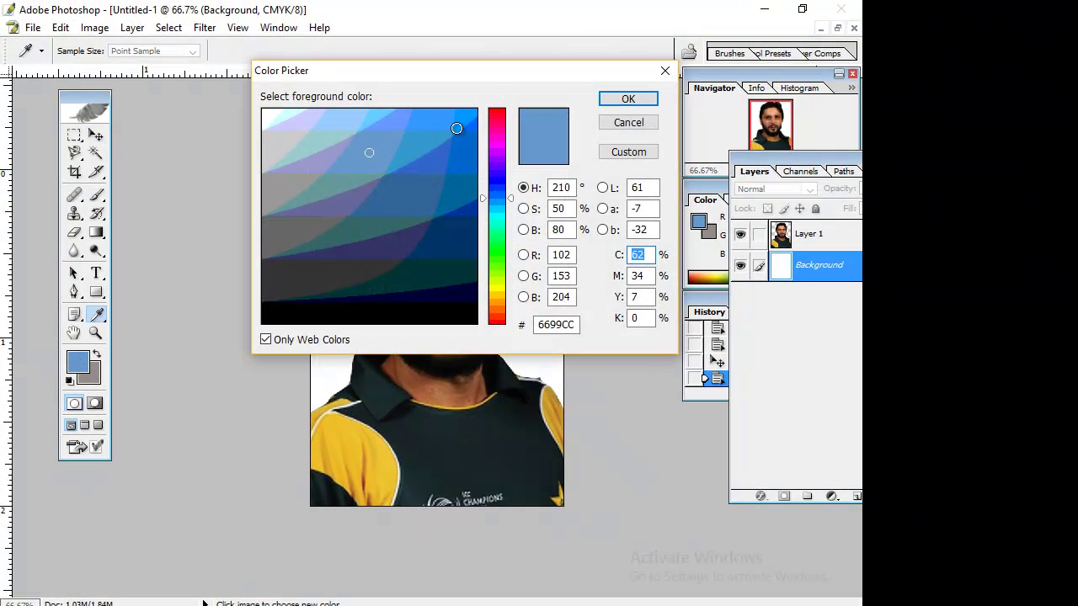
click(459, 144)
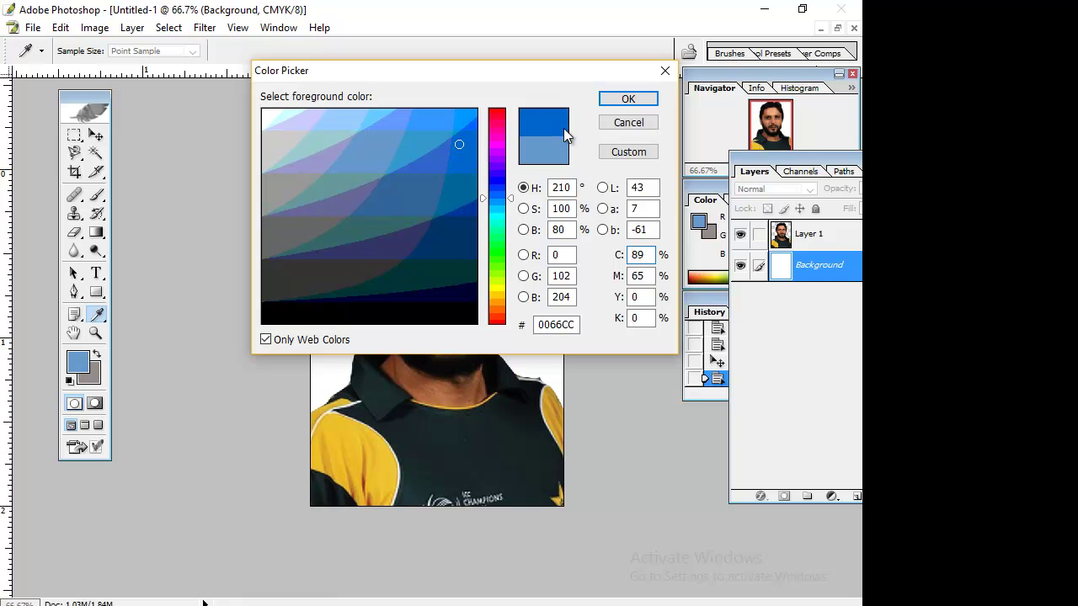
click(604, 101)
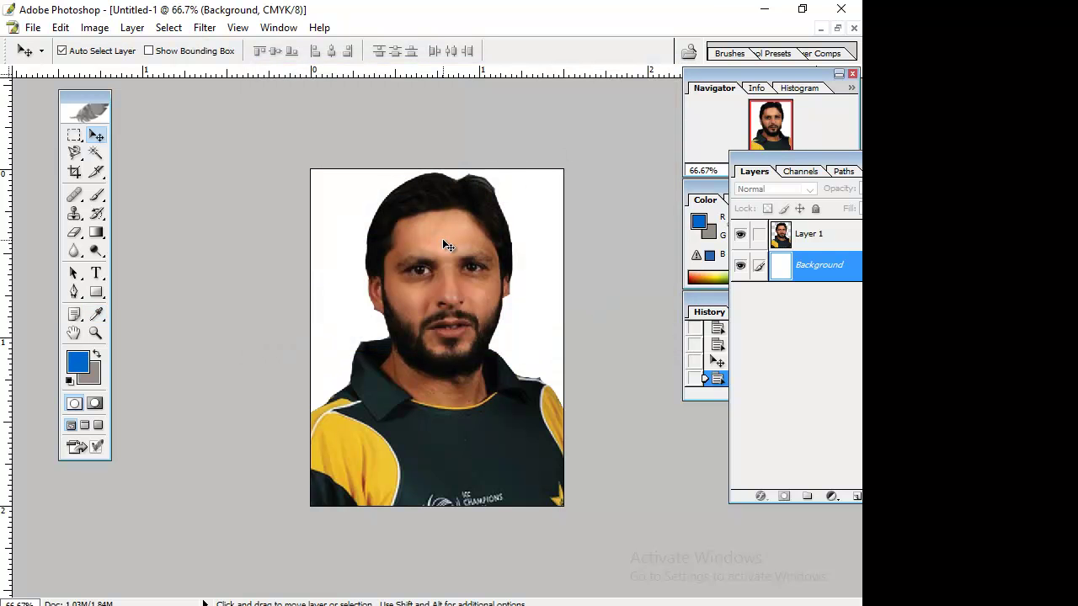
key(alt)
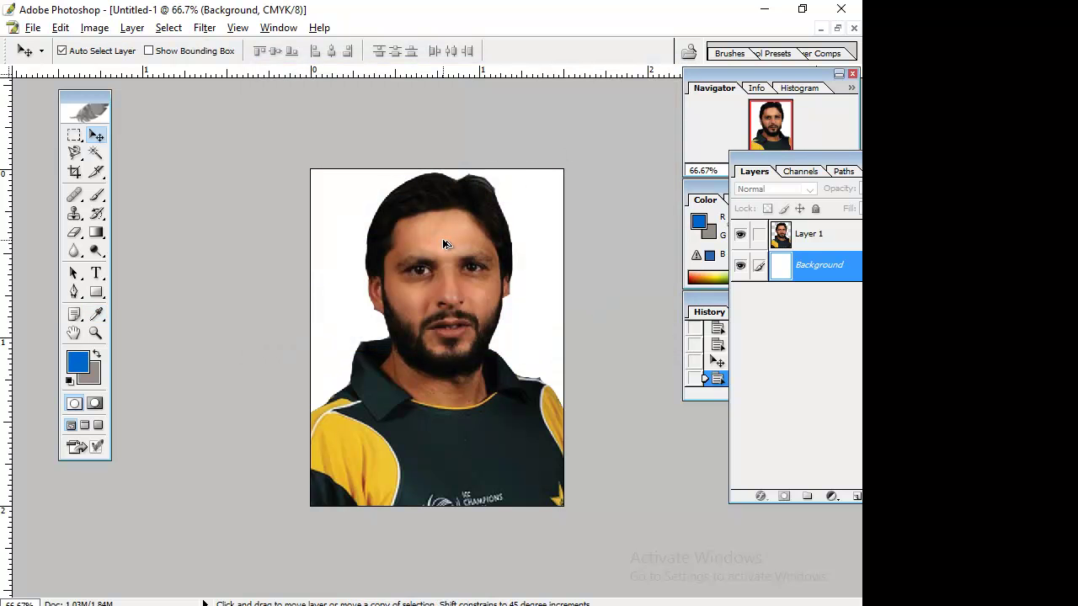
key(alt+BackSpace)
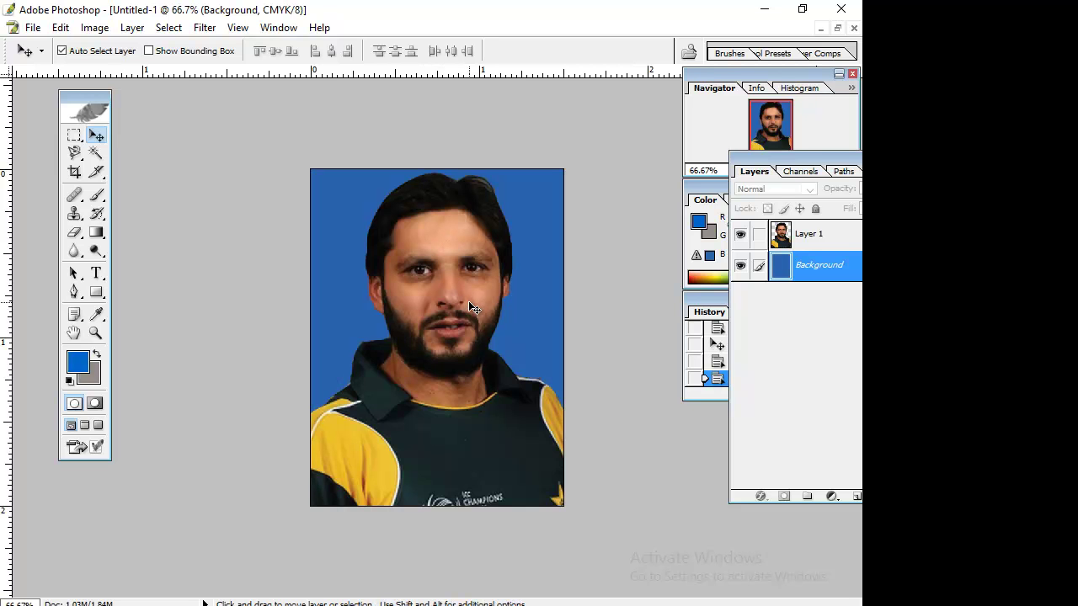
Merge the man's layer into the blue Background, then select and copy the entire image.
click(833, 235)
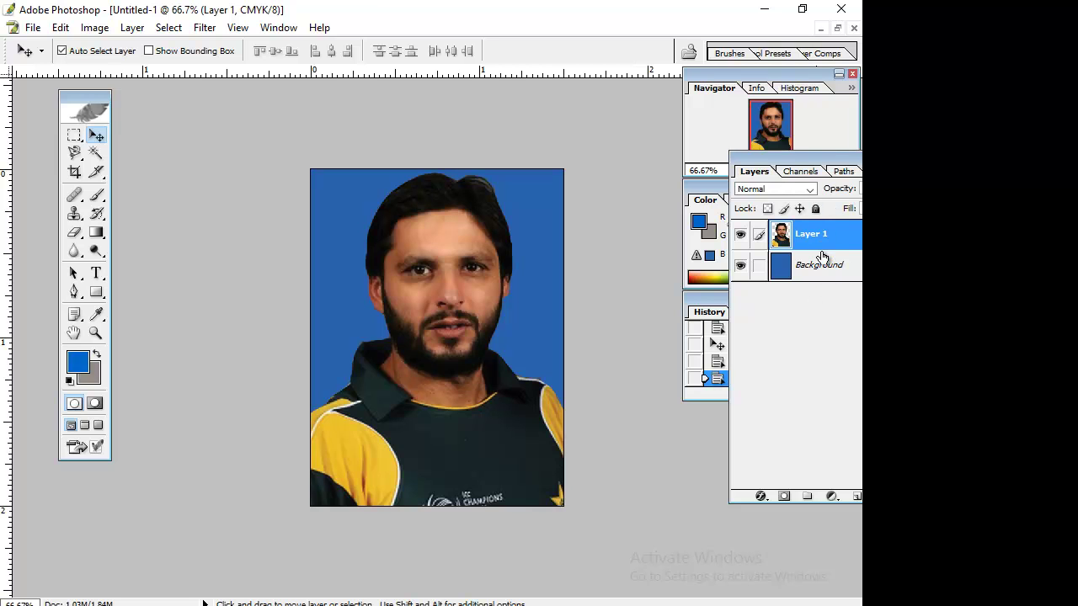
key(ctrl+e)
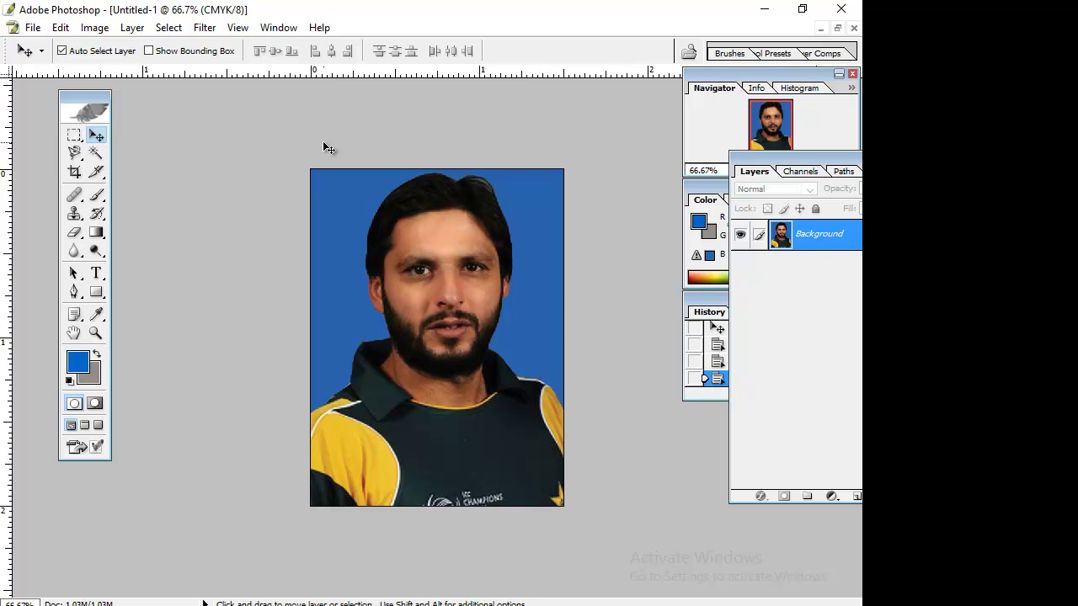
key(ctrl+a)
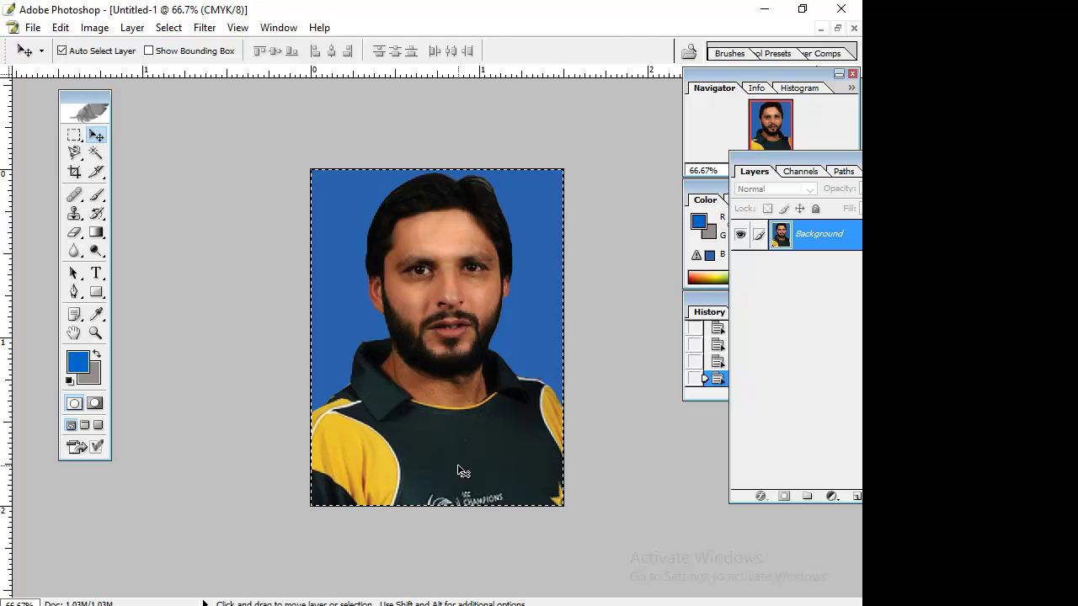
Create a new A4 document at 300 pixels/inch in CMYK Color mode with white background contents.
click(33, 28)
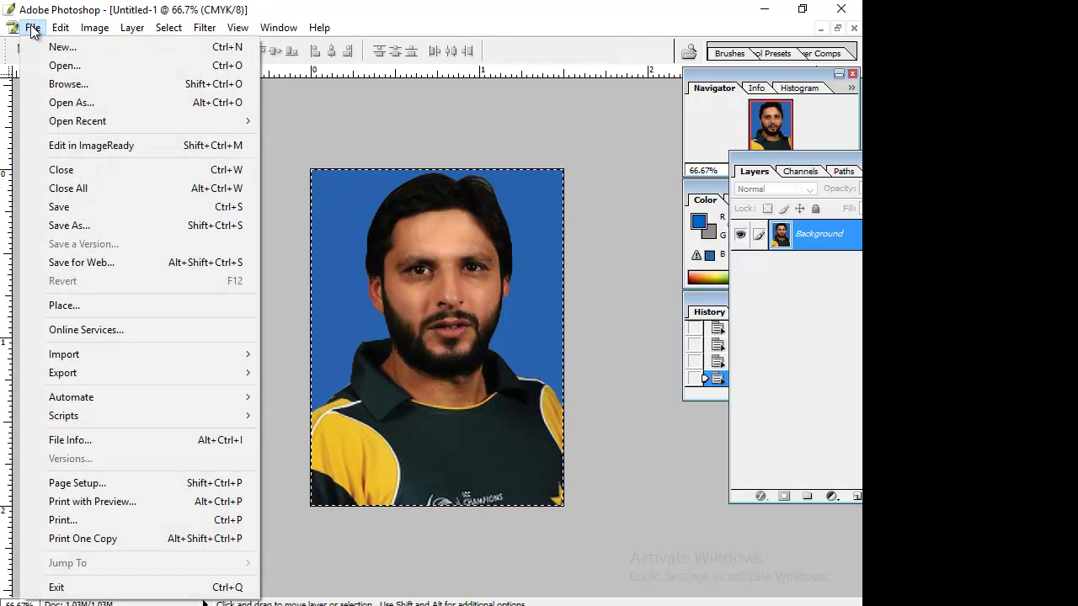
click(73, 48)
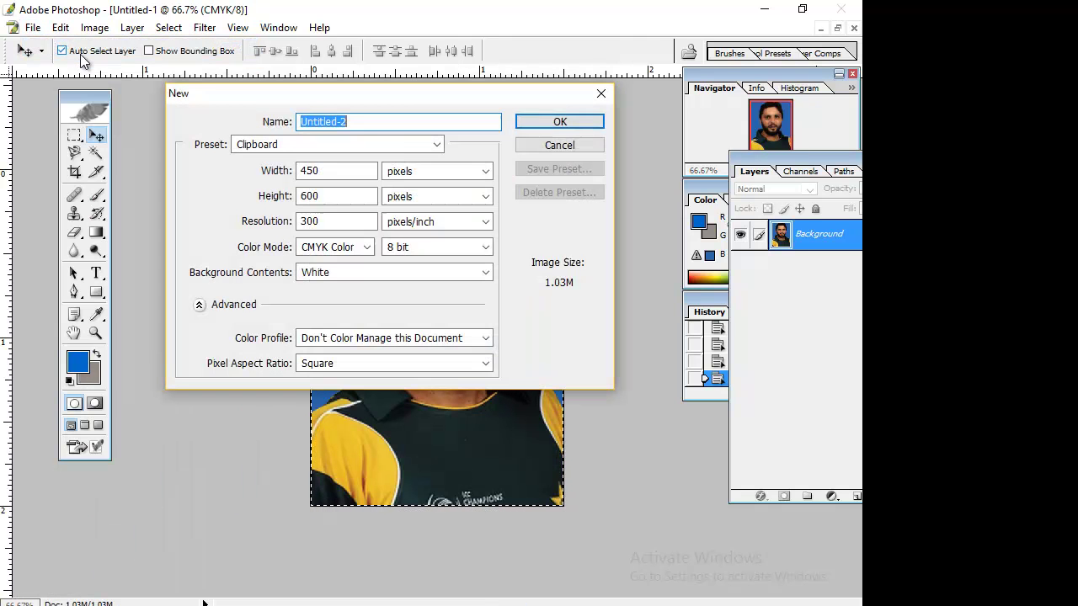
click(385, 147)
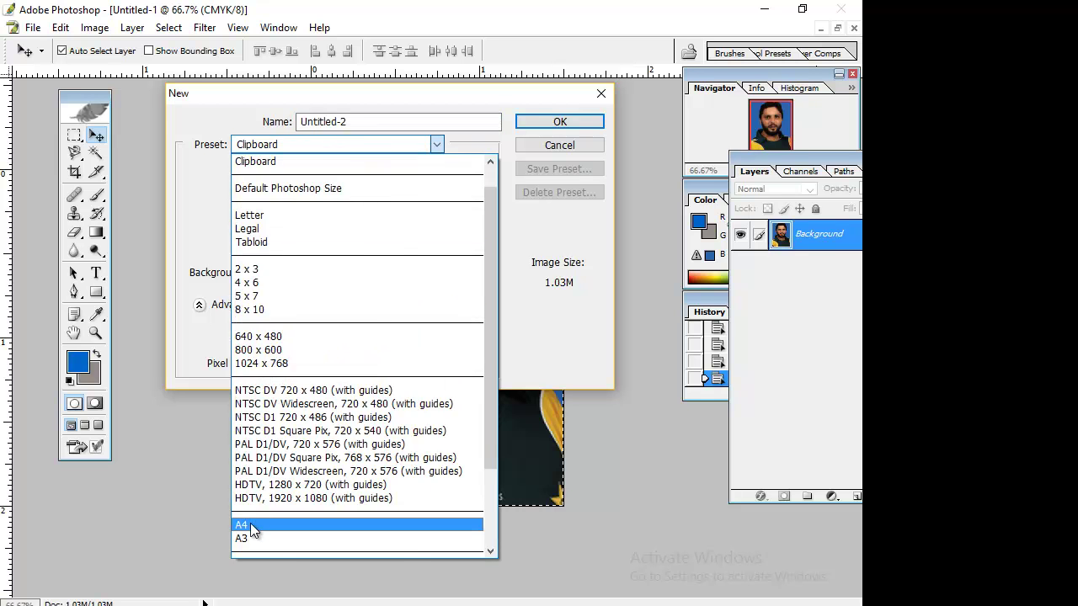
click(250, 525)
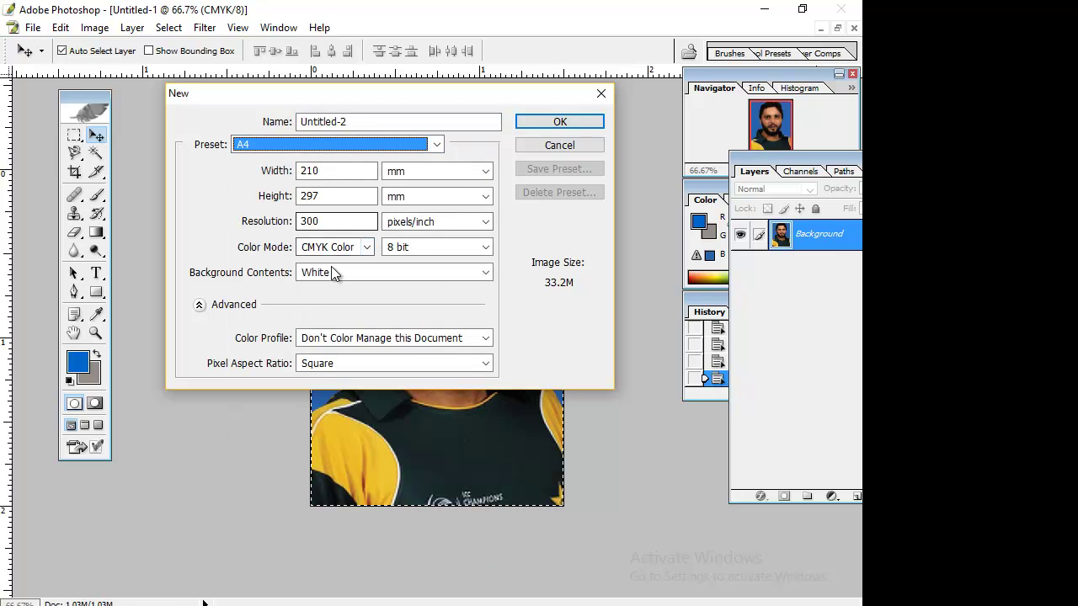
click(563, 122)
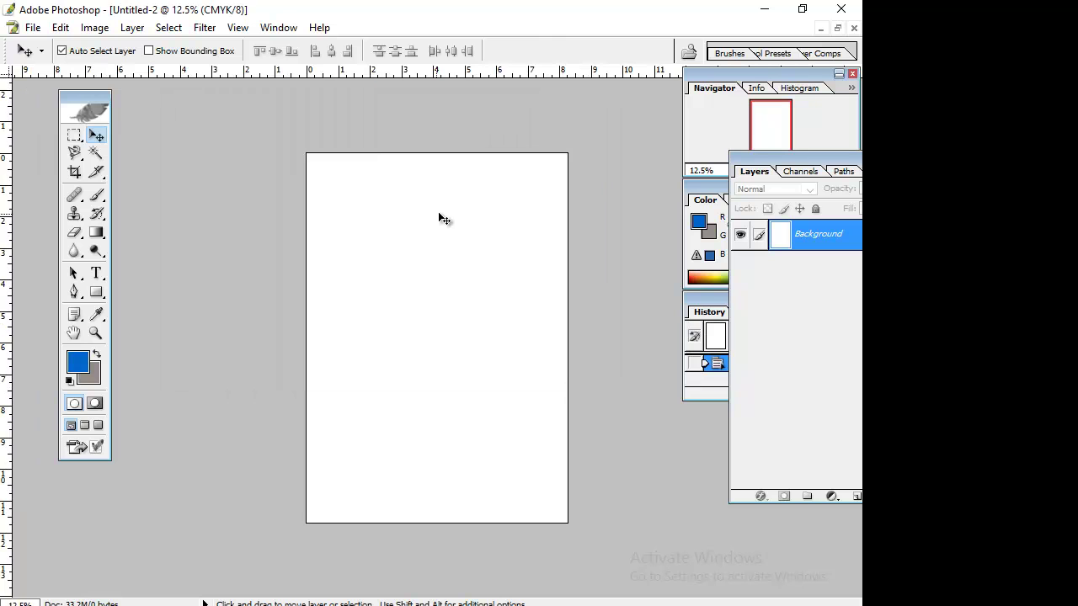
Paste the passport photo into the A4 page and place it in the upper-left corner with a thin margin.
key(ctrl+v)
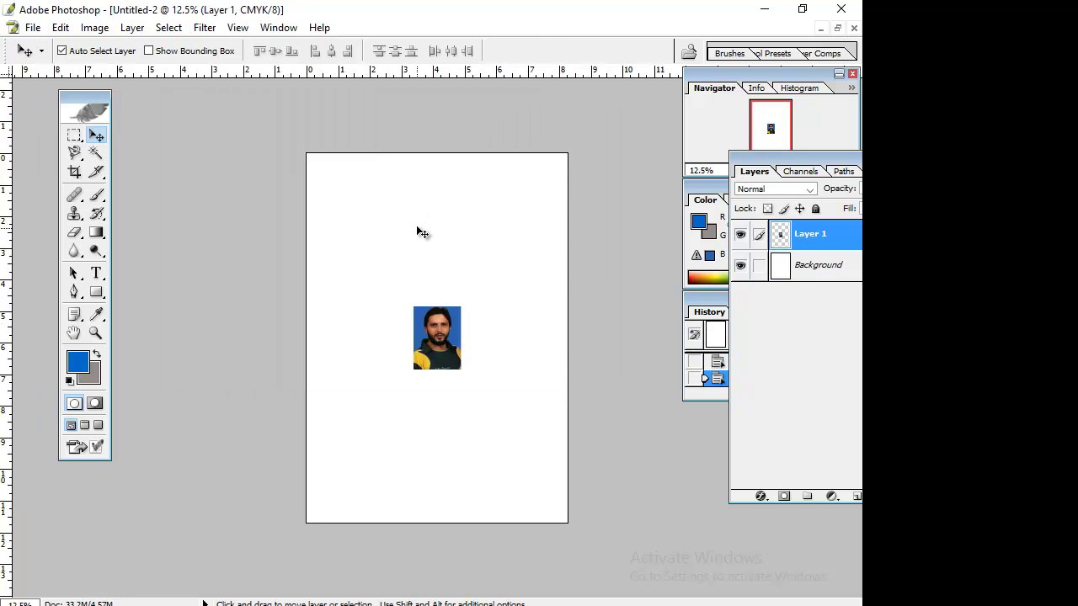
drag(437, 337, 335, 182)
key(Right)
key(Down)
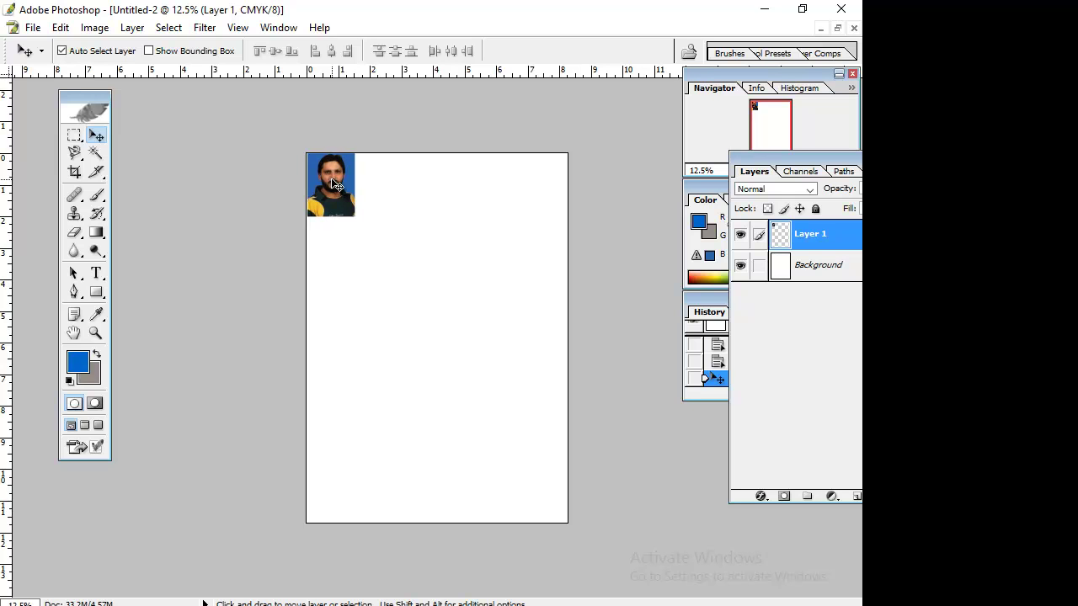
key(Down)
key(Down)
key(Right)
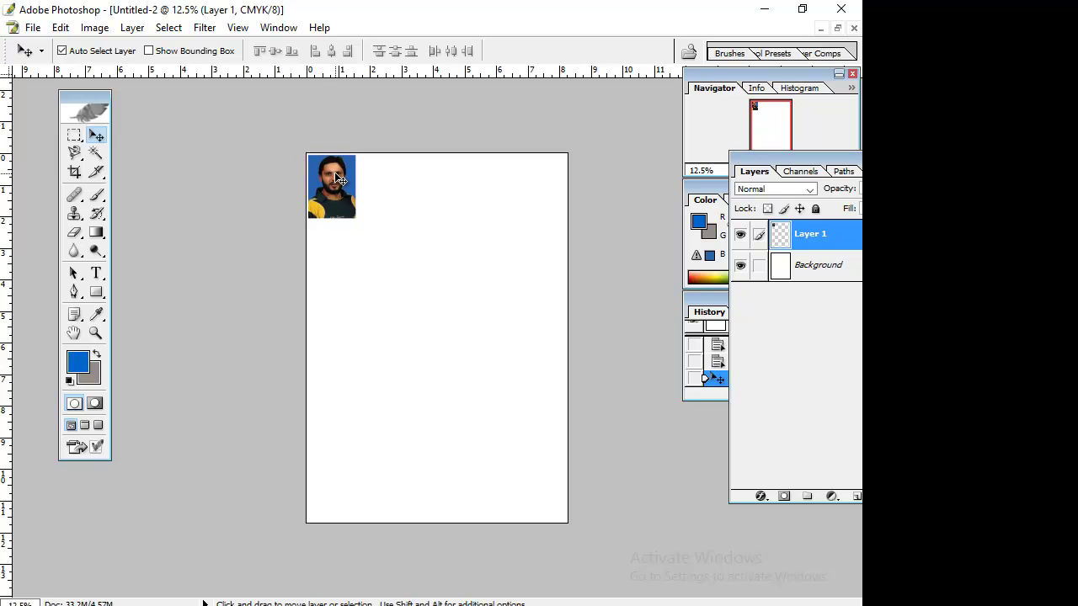
Duplicate the photo four times to the right to form an evenly spaced row of five.
drag(340, 180, 437, 193)
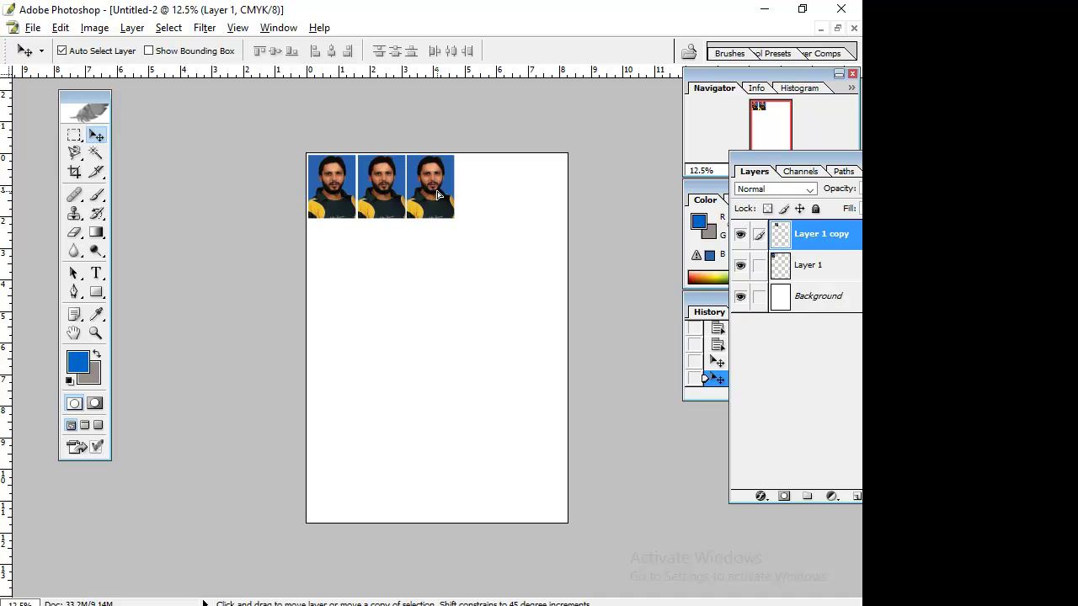
drag(438, 193, 535, 186)
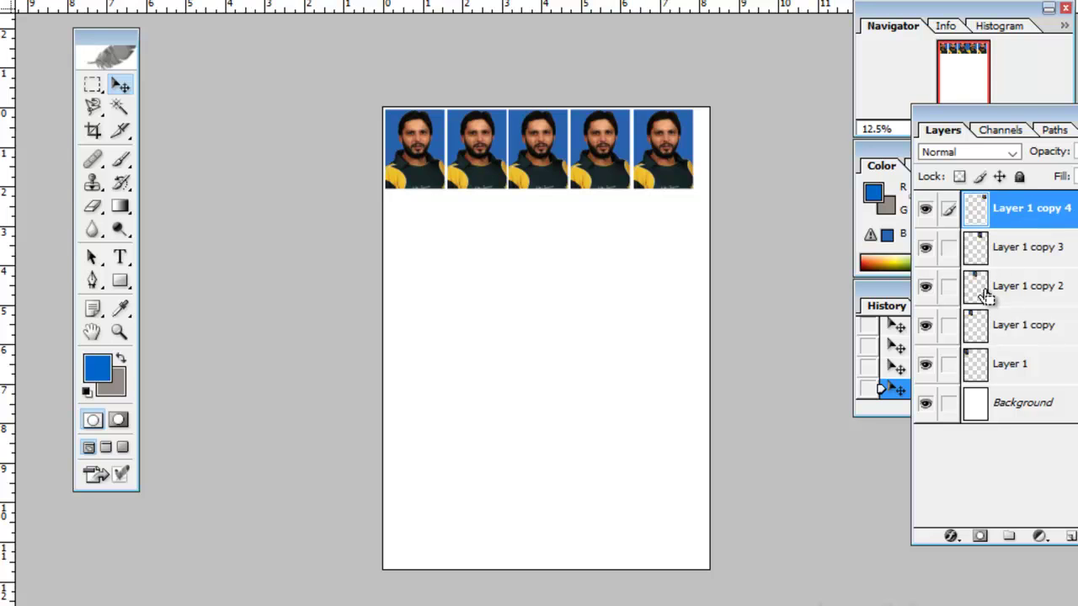
Merge the five photo layers into one and place a duplicate of the row directly below it with a small gap.
key(ctrl+e)
key(ctrl+e)
key(ctrl+e)
key(ctrl+e)
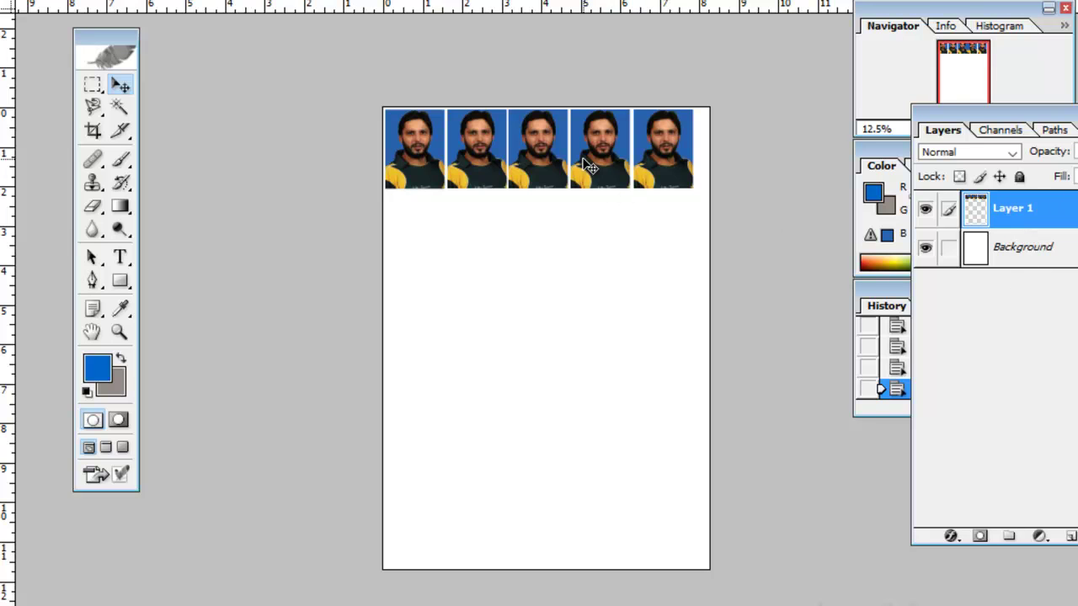
drag(543, 168, 546, 249)
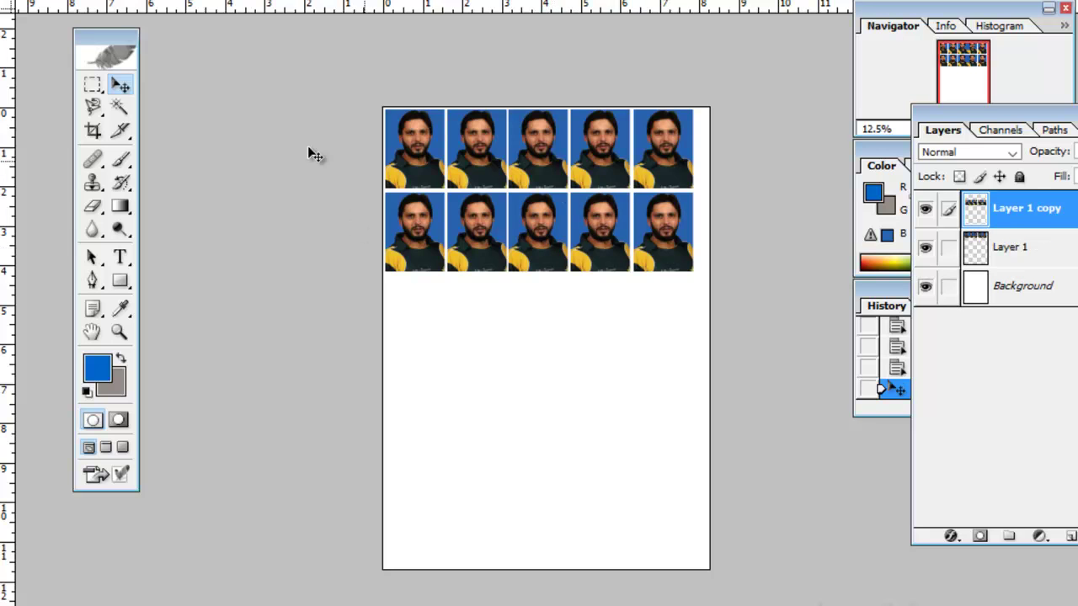
Open the print preview to examine how the photo sheet fits the paper, and close it without printing.
click(39, 1)
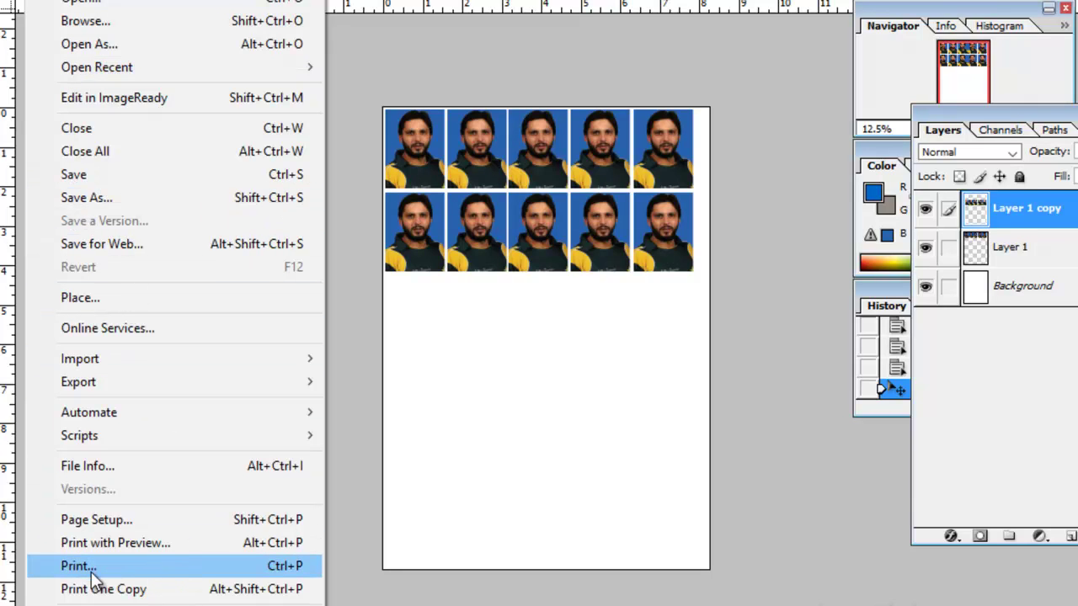
click(82, 544)
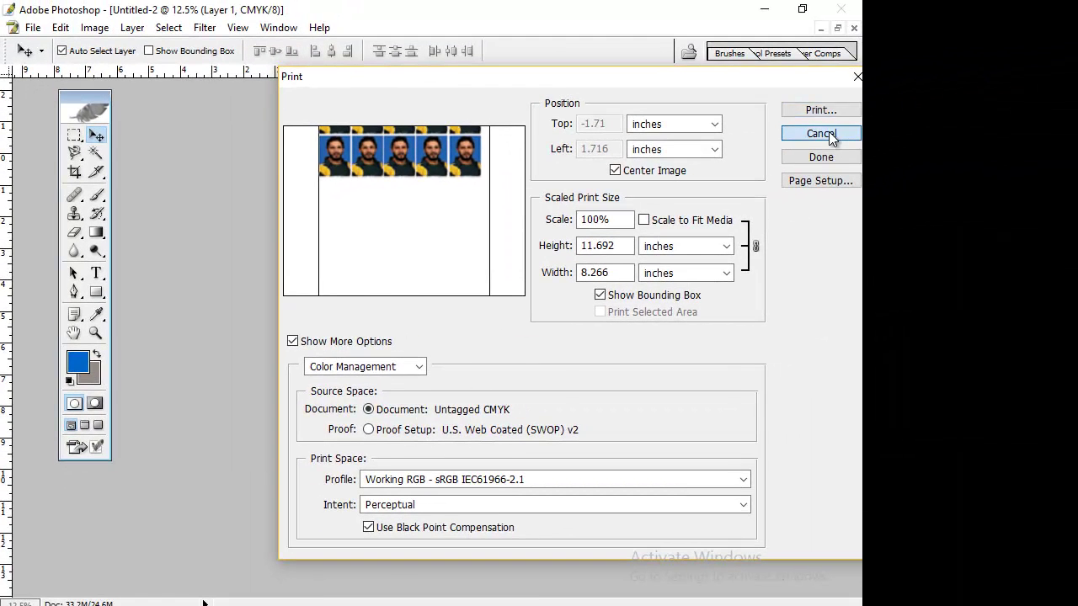
click(829, 133)
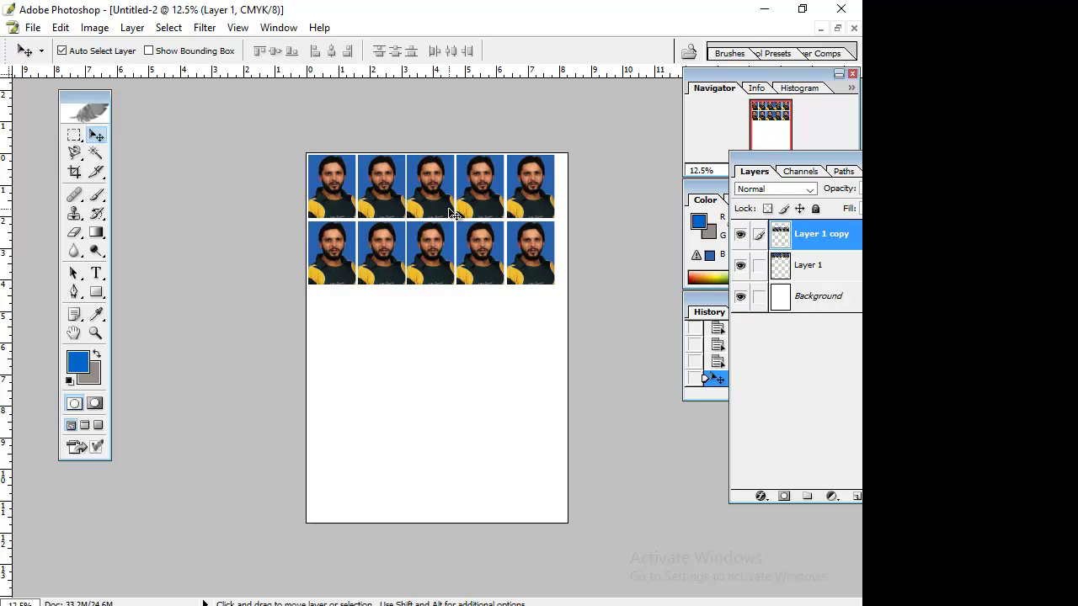
Save the A4 photo sheet to the Desktop as a Photoshop EPS named "pp size" with the default EPS options.
click(32, 27)
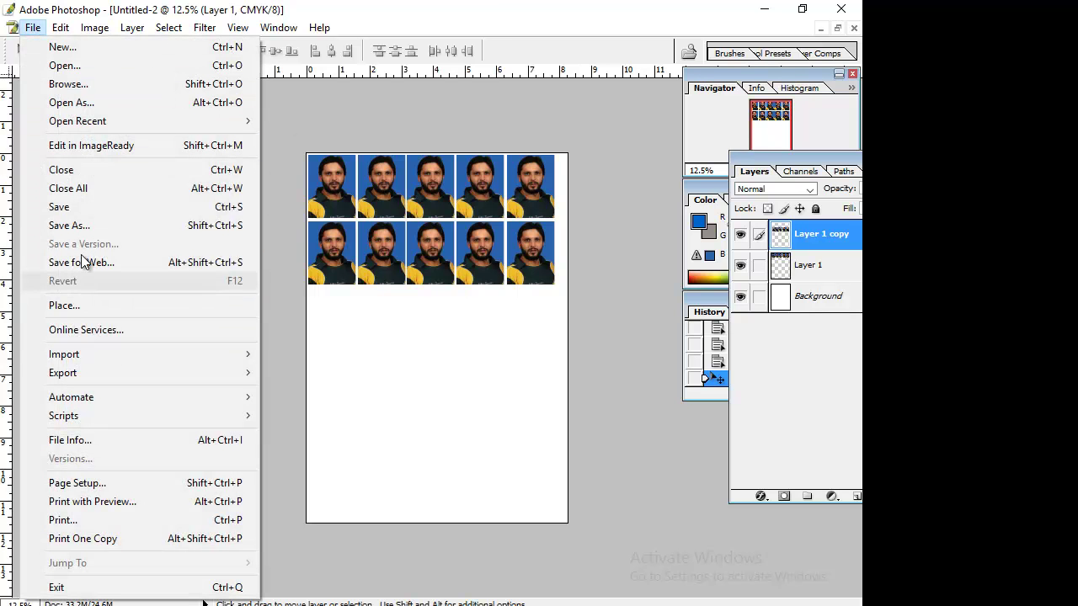
click(69, 225)
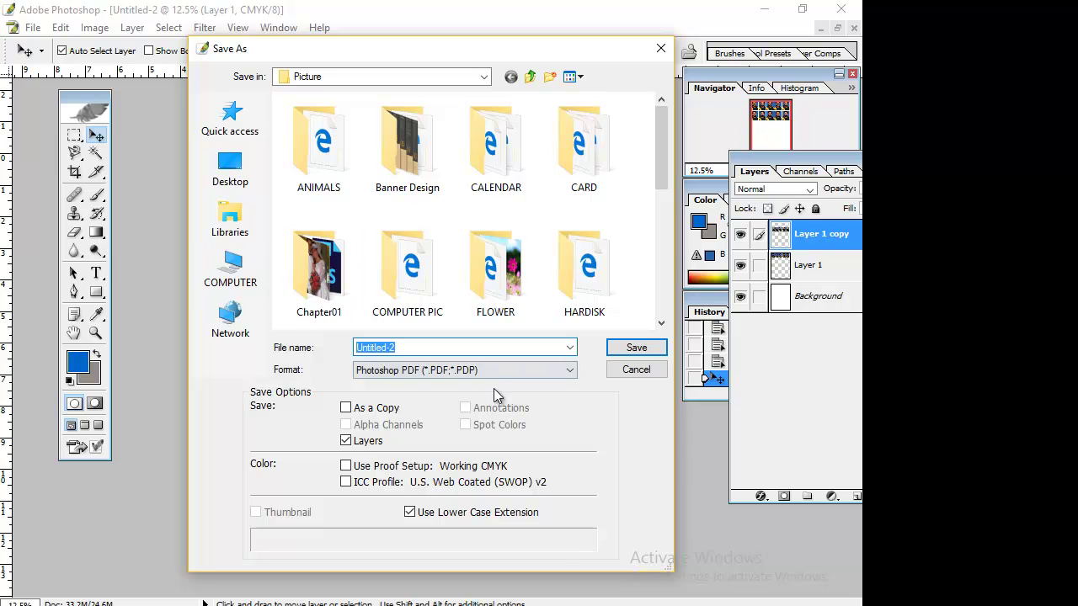
click(493, 370)
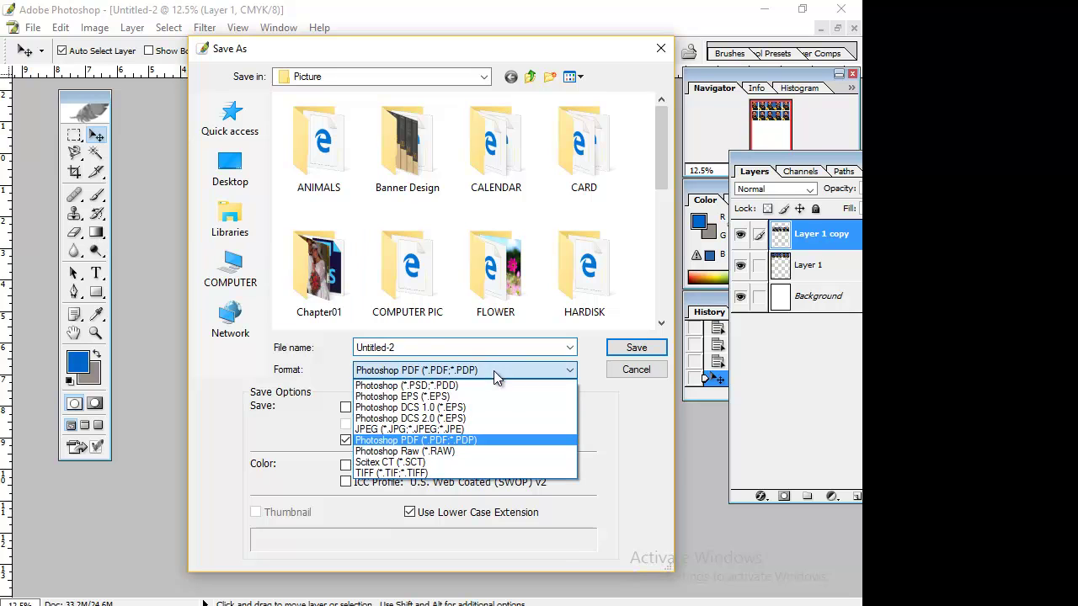
click(429, 396)
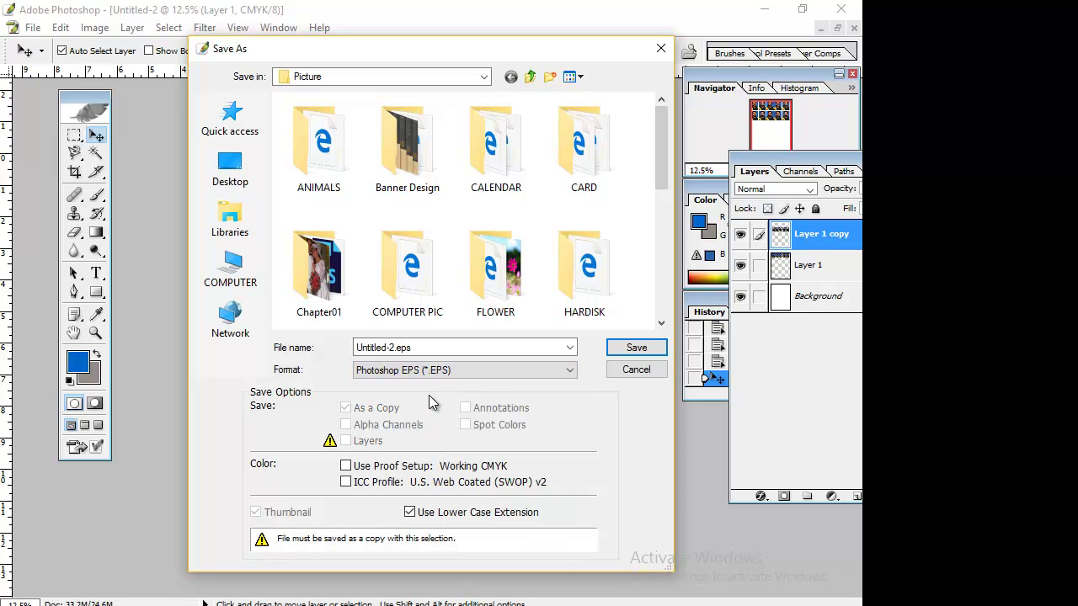
click(230, 168)
double_click(447, 348)
text(pp)
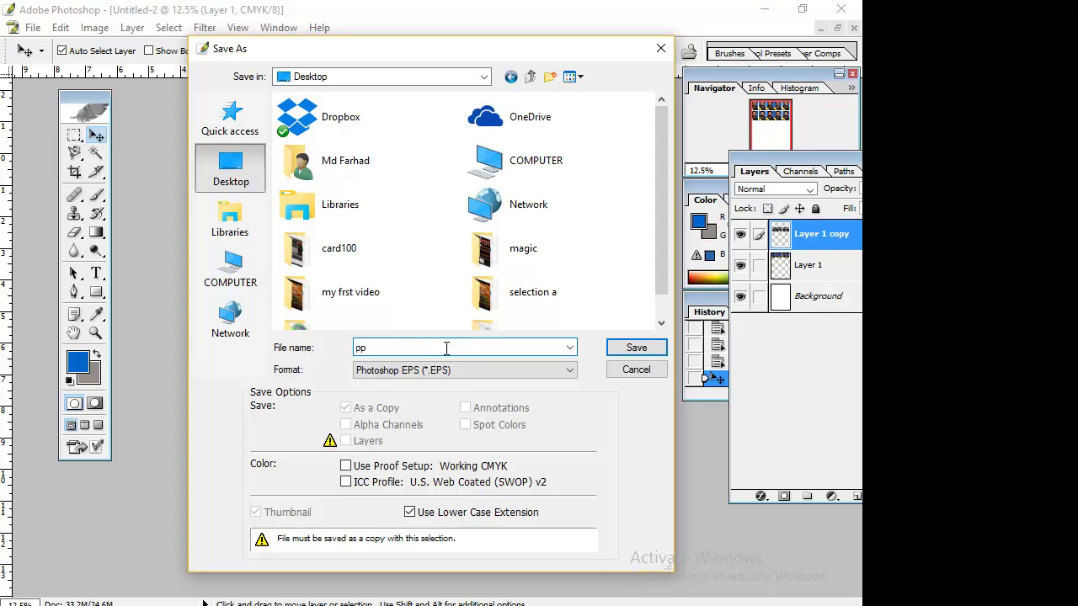
text( size)
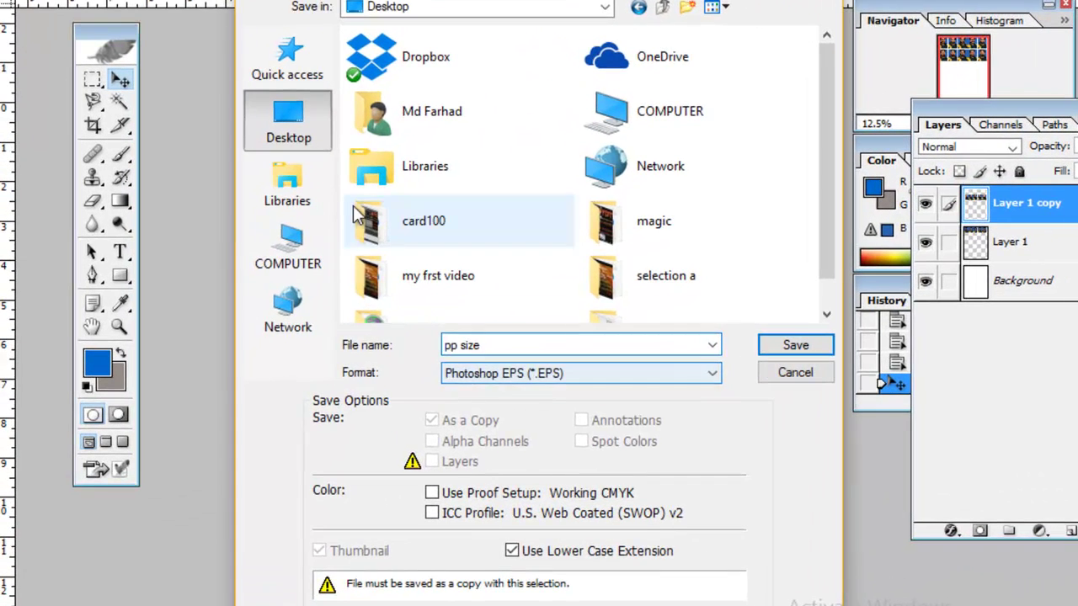
click(795, 345)
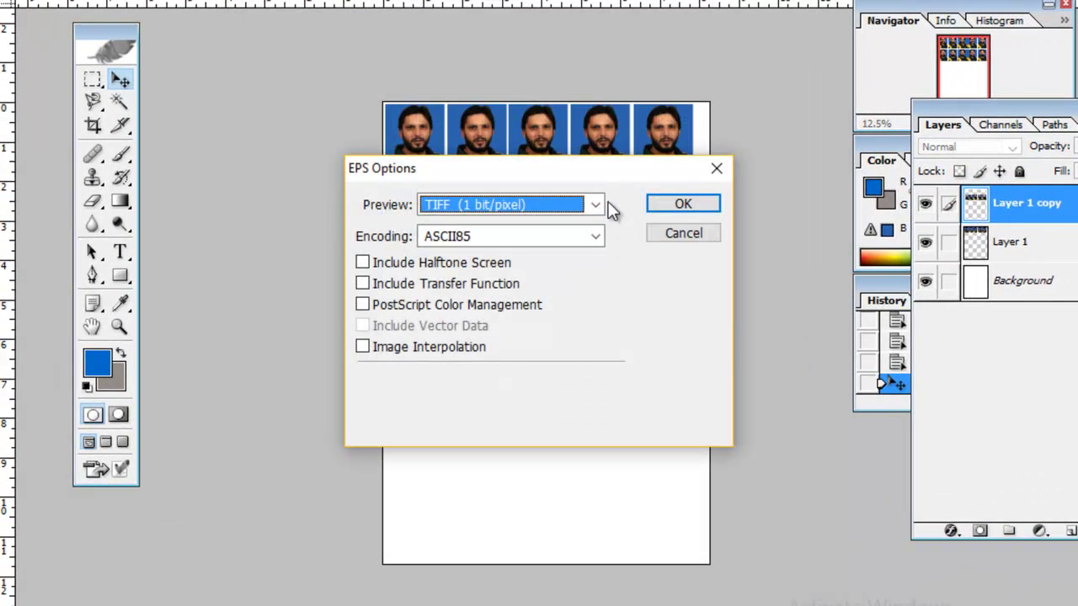
click(683, 204)
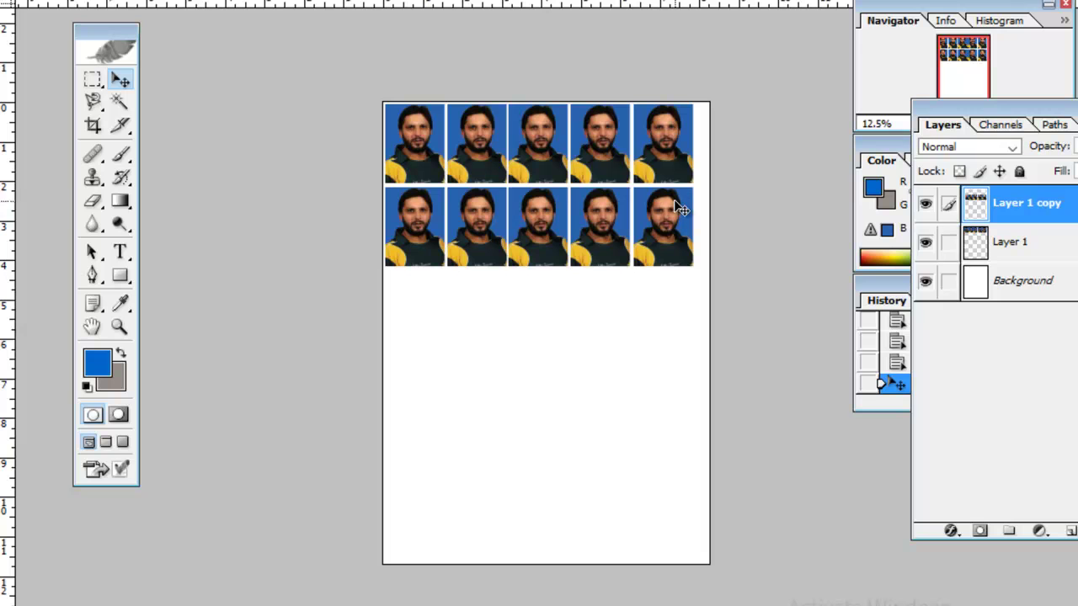
Switch to the desktop and open the saved "pp size" file in Adobe Illustrator.
click(1011, 1)
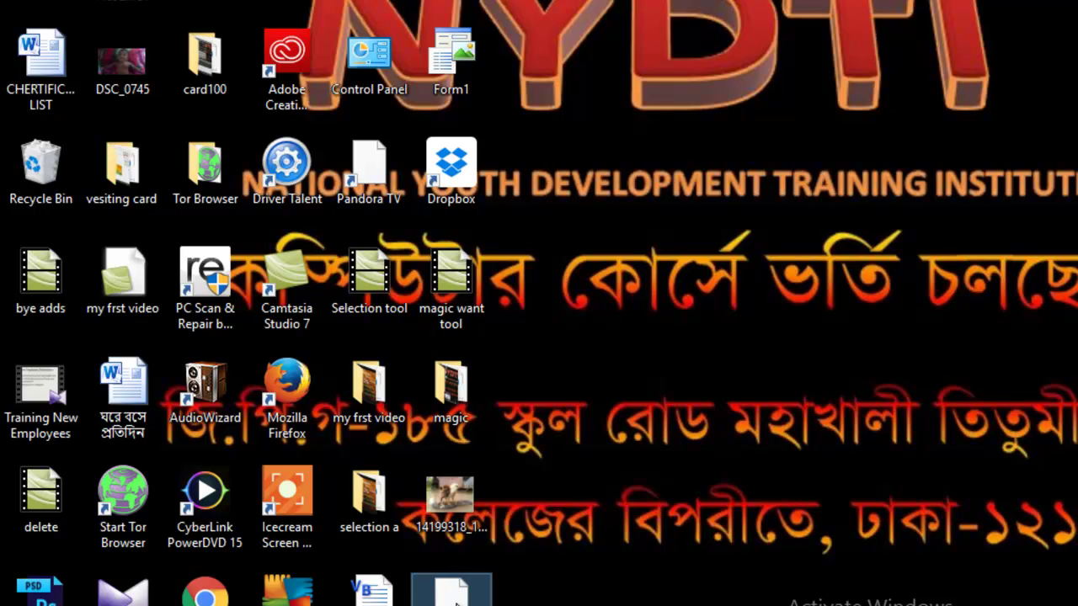
right_click(455, 600)
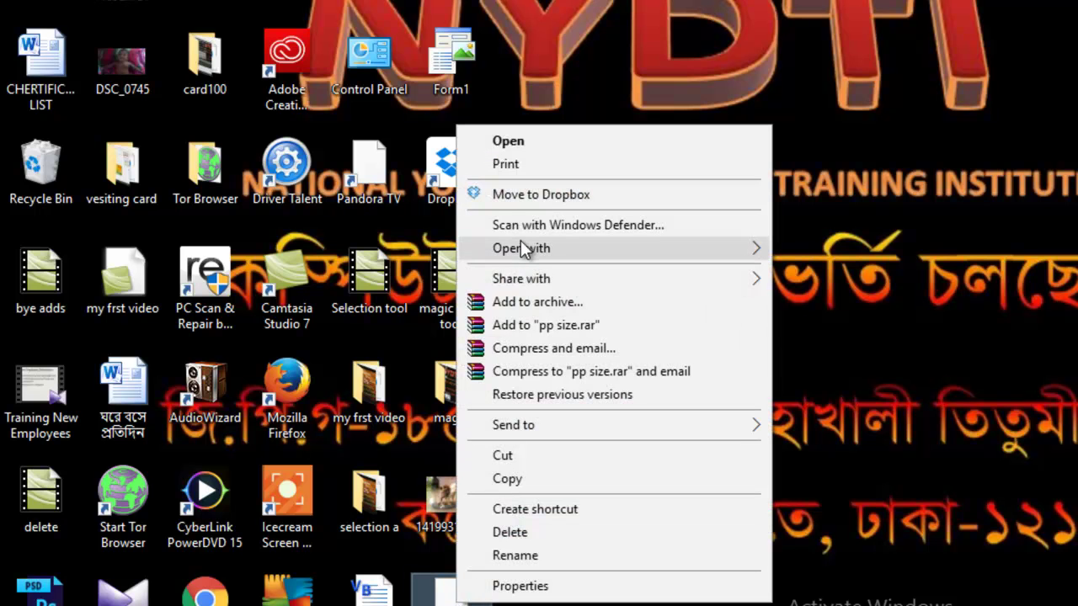
mouse_move(522, 251)
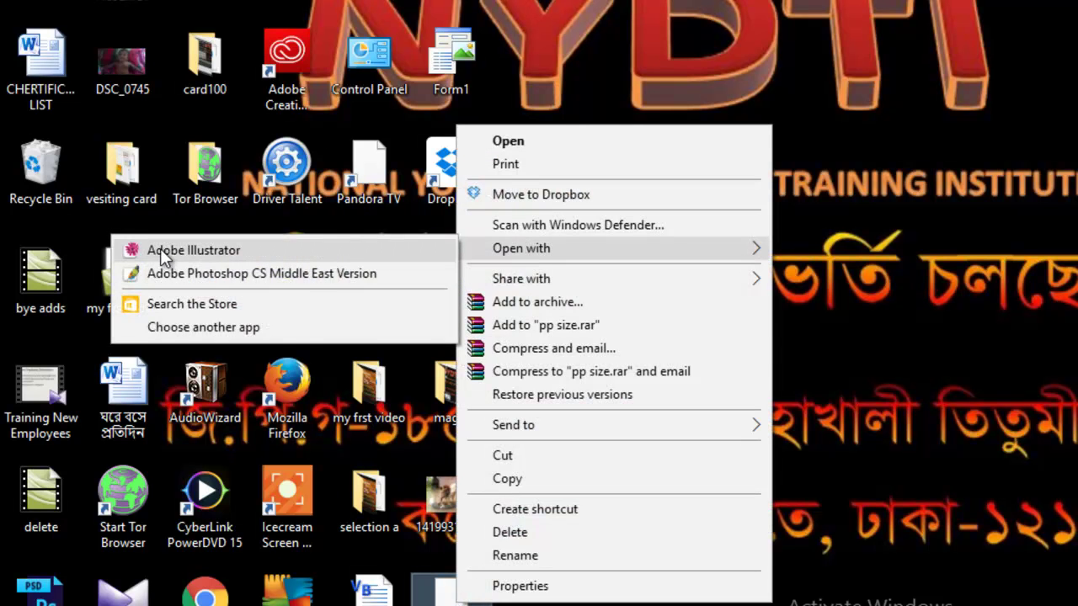
click(163, 255)
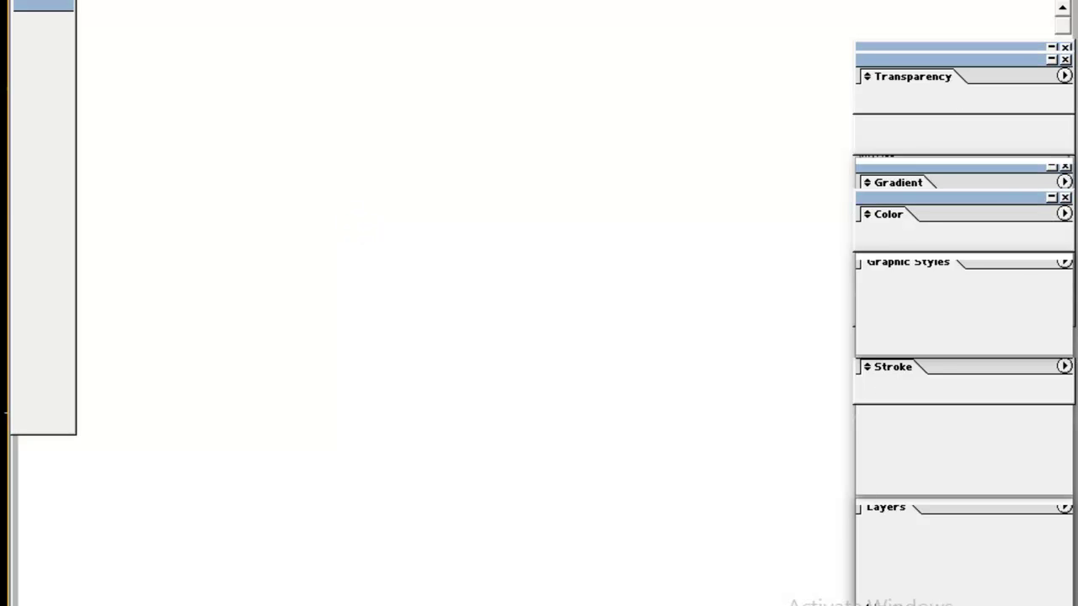
click(521, 370)
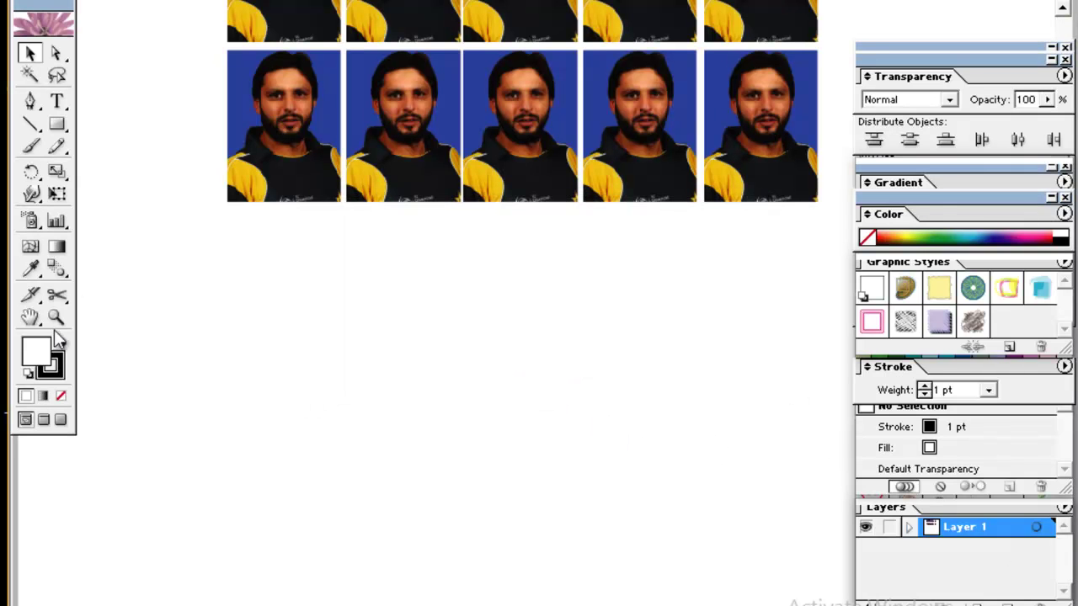
Examine both photo rows and the extent of the whole sheet by selecting it, and leave it deselected.
click(32, 319)
drag(295, 176, 266, 348)
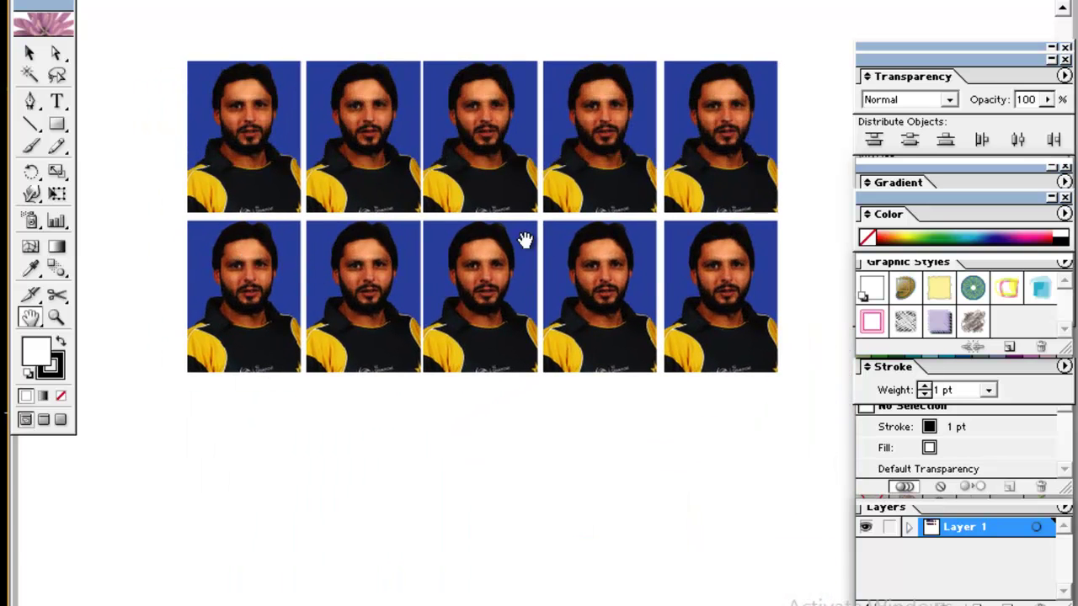
click(29, 53)
drag(171, 46, 805, 414)
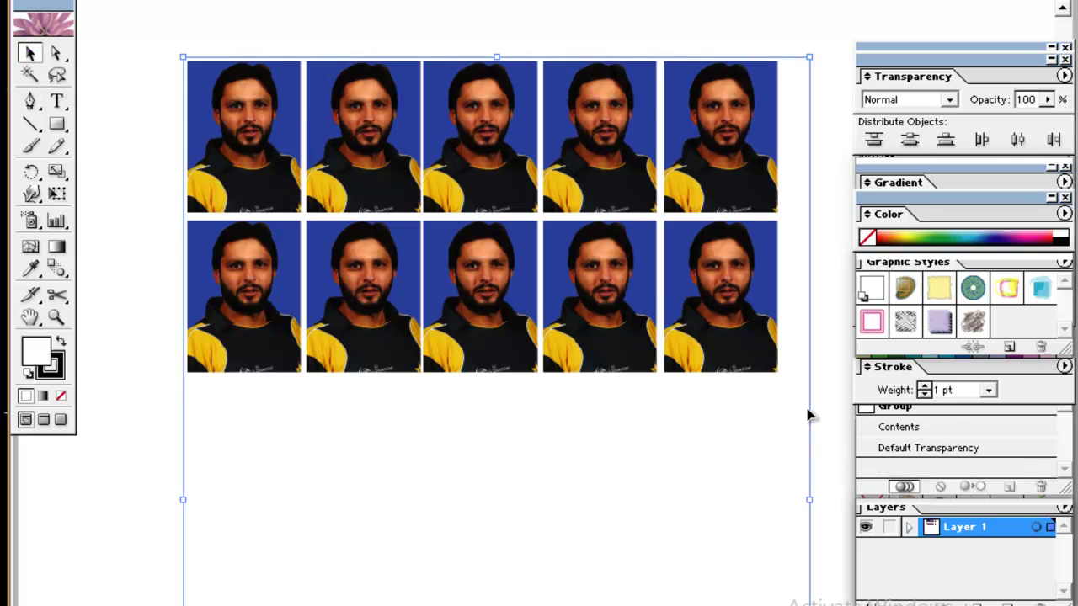
click(117, 236)
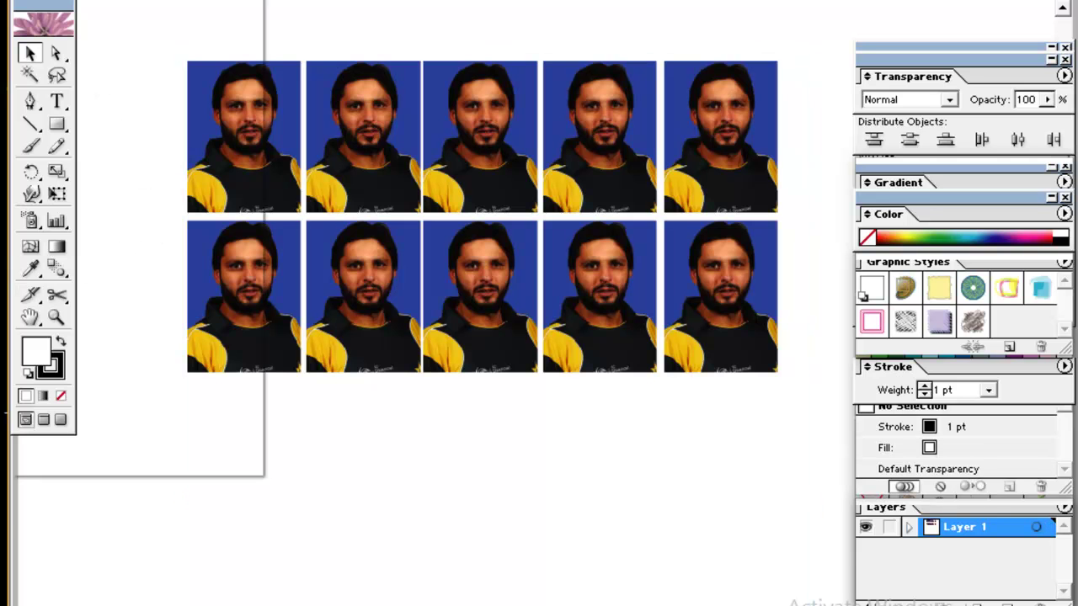
Open the print settings for the photo sheet and set the page orientation to upright portrait.
key(alt+f)
click(54, 433)
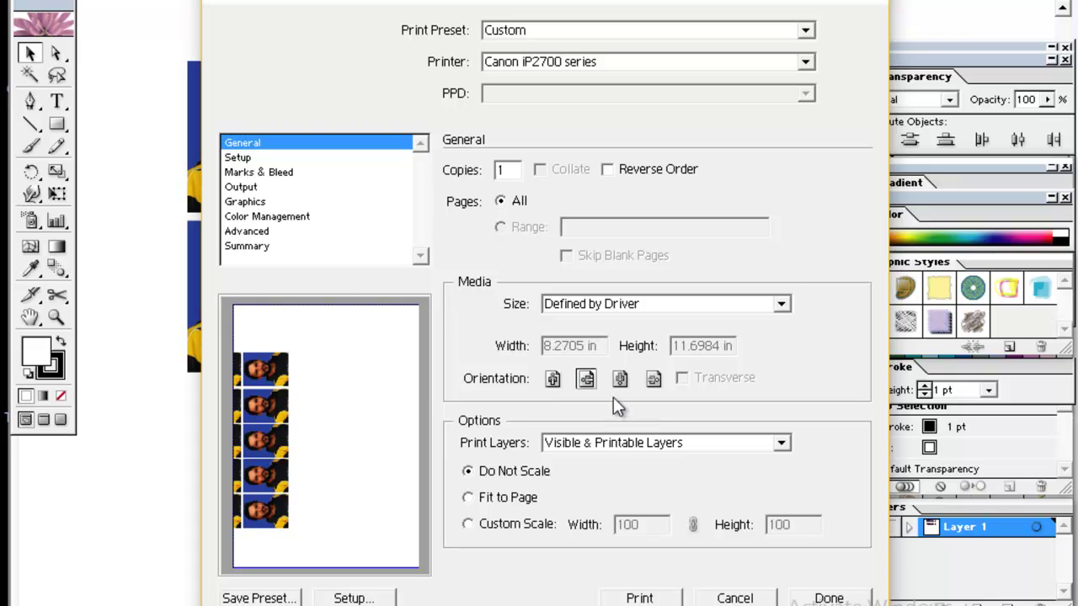
click(653, 380)
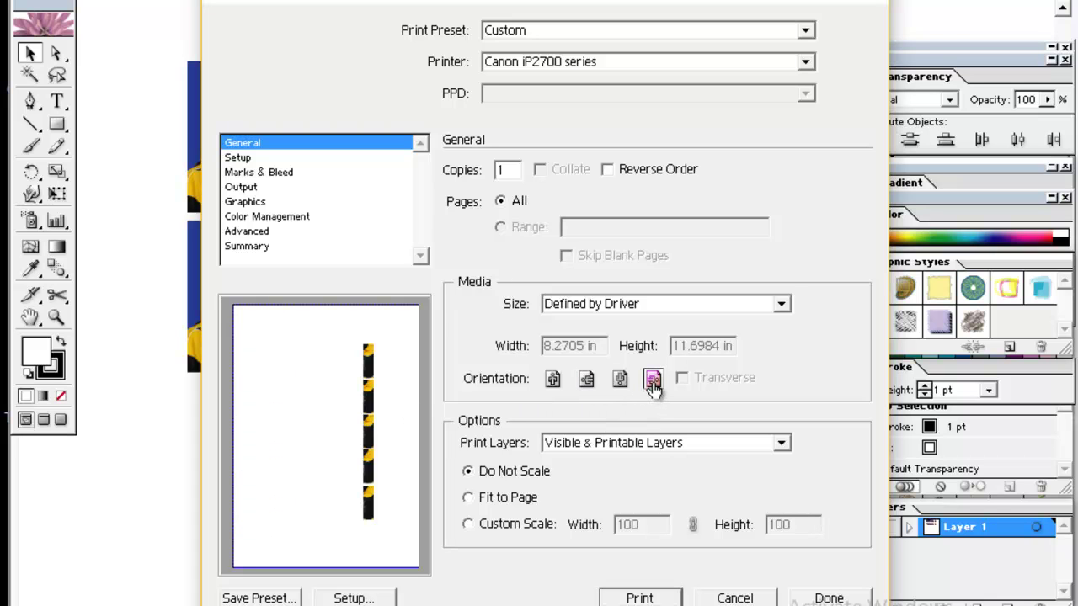
click(552, 380)
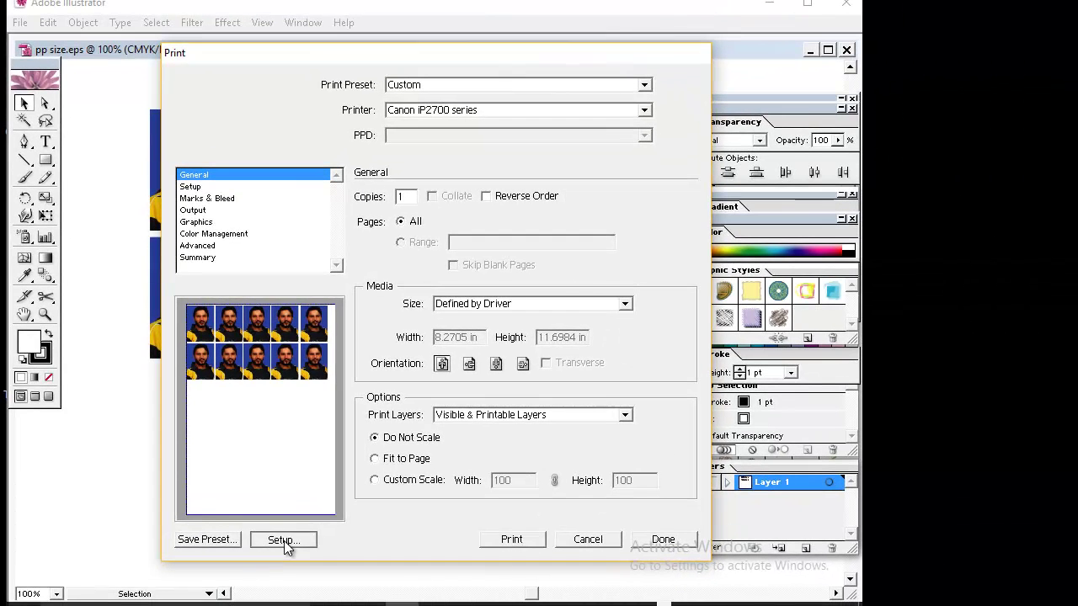
Look through the available printers in the system print setup and return without changing anything.
click(285, 544)
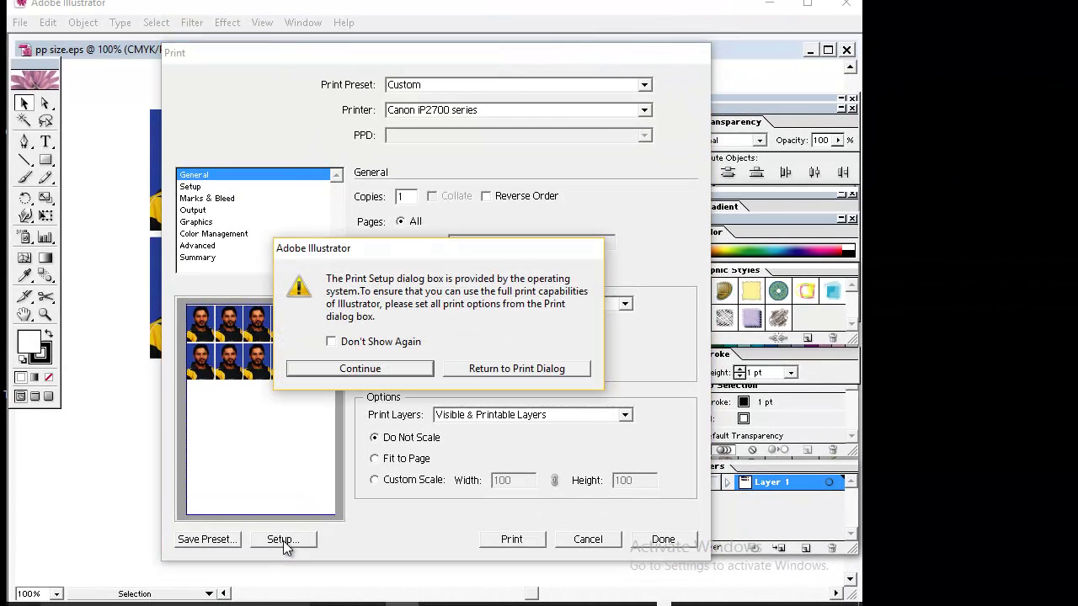
click(372, 370)
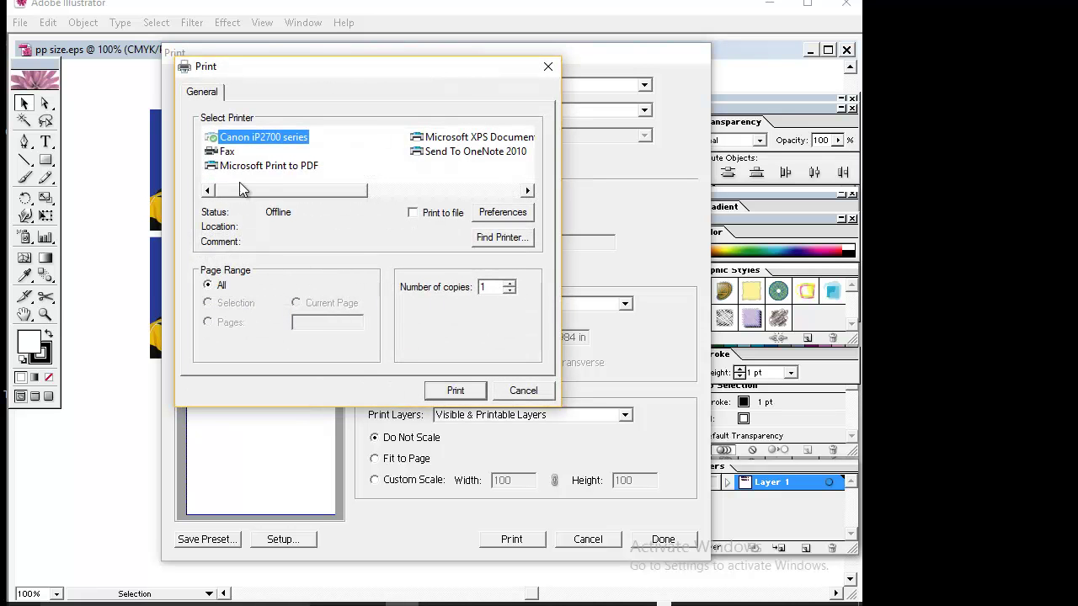
click(523, 391)
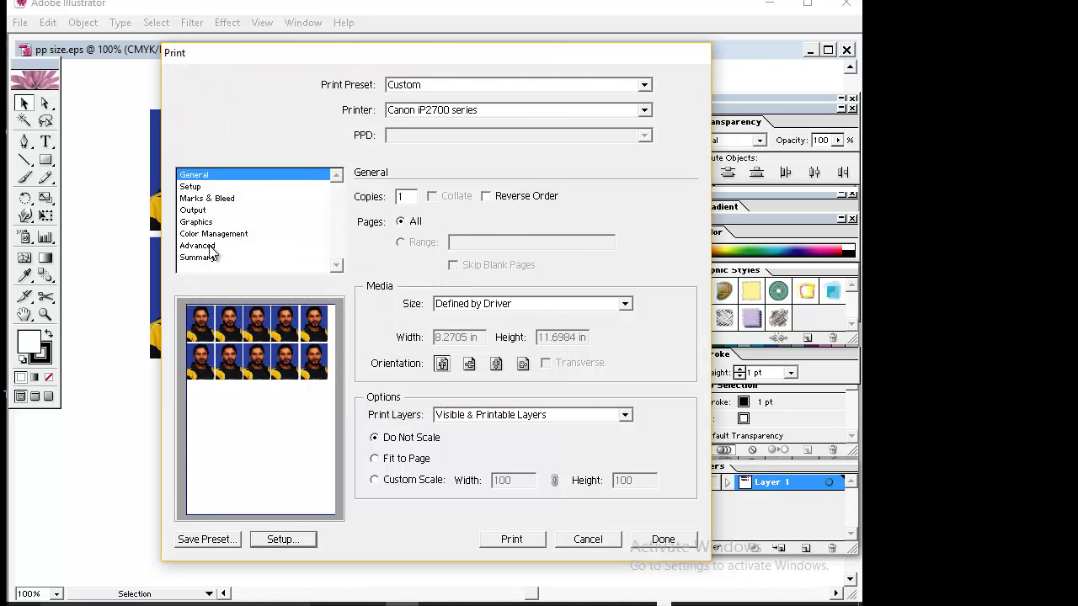
Set the transparency flattener preset to High Resolution in the advanced print options and keep the settings without printing.
click(217, 246)
click(521, 260)
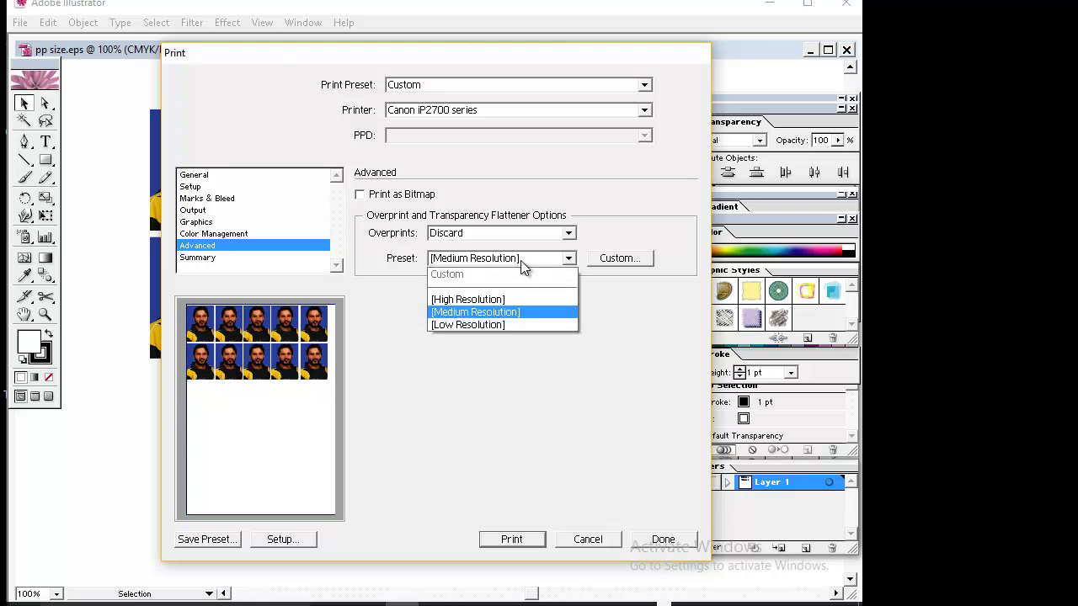
click(467, 300)
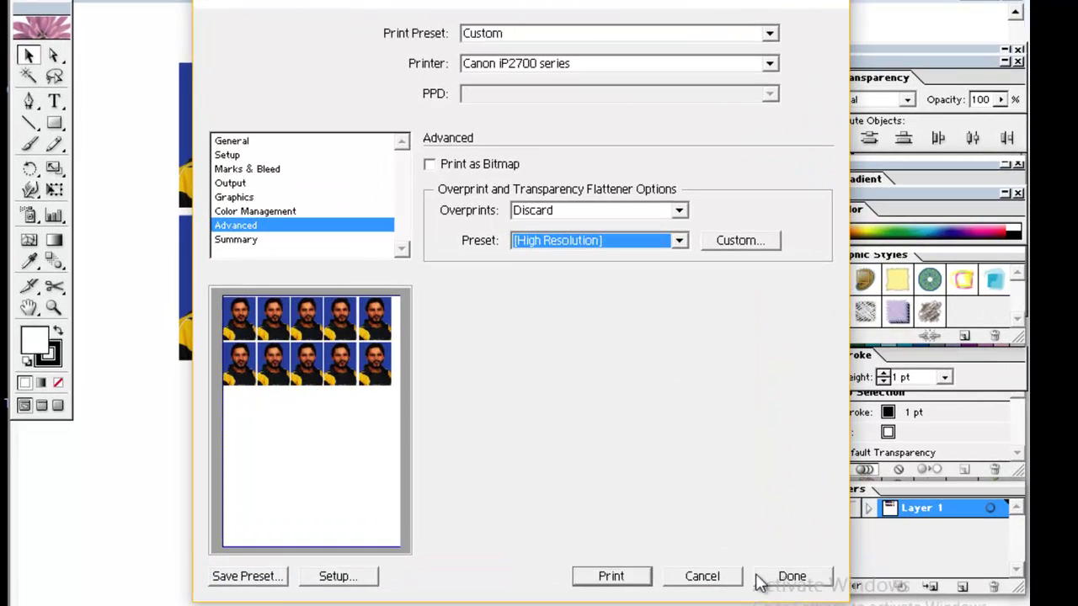
click(663, 539)
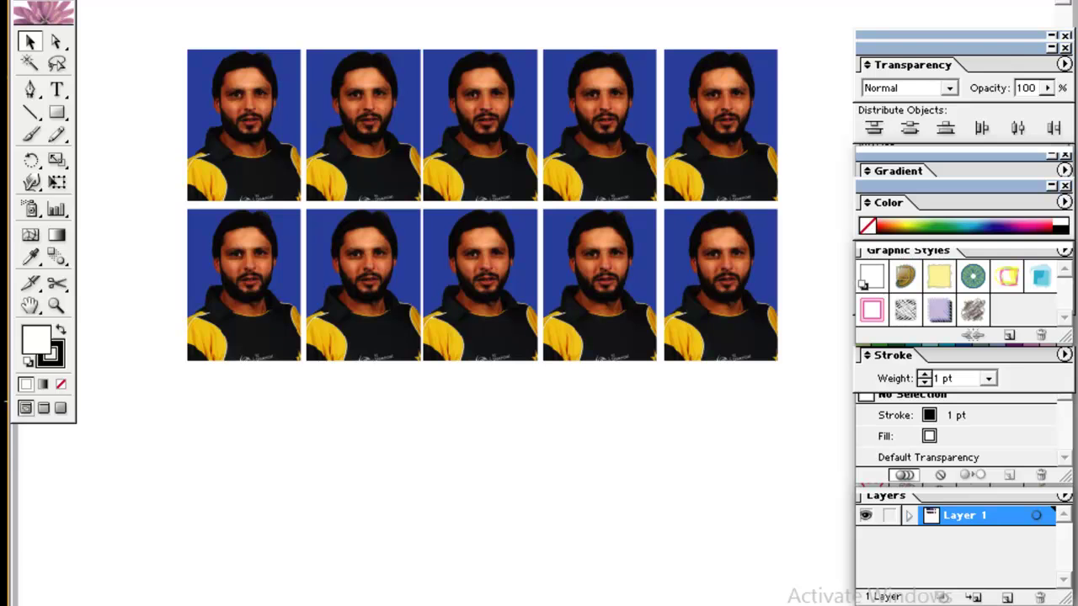
Try an A4 media size in the print settings and cancel without printing.
click(27, 1)
click(66, 419)
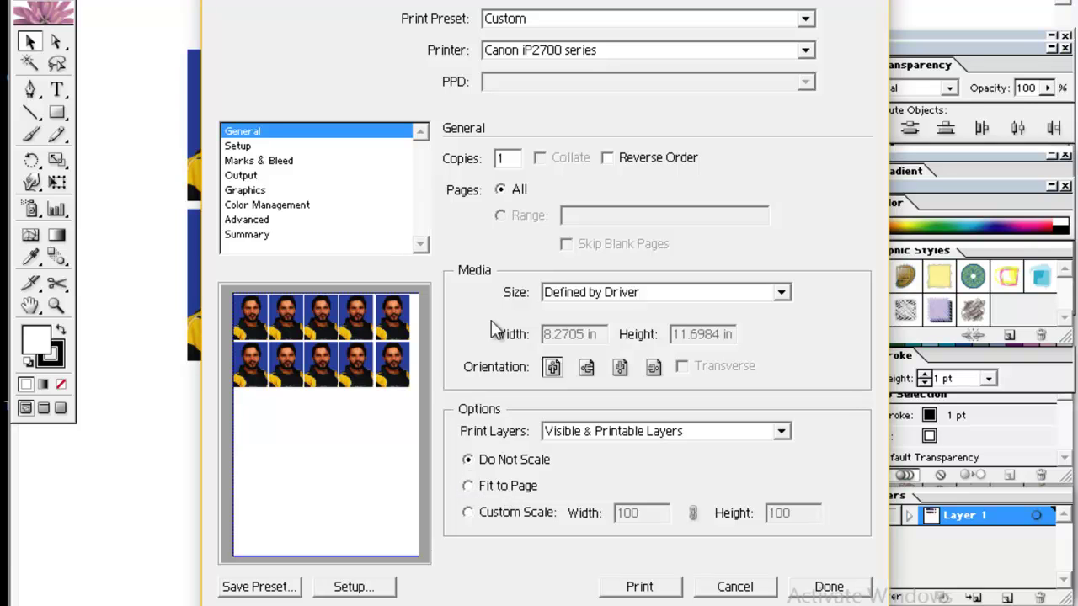
click(510, 160)
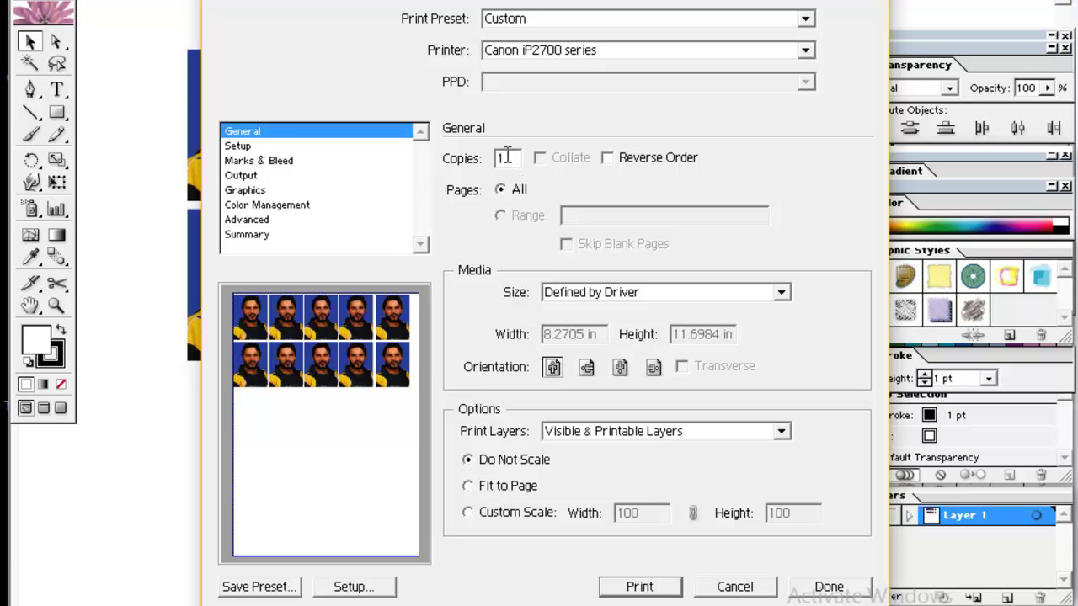
drag(512, 151, 500, 157)
click(783, 293)
click(580, 375)
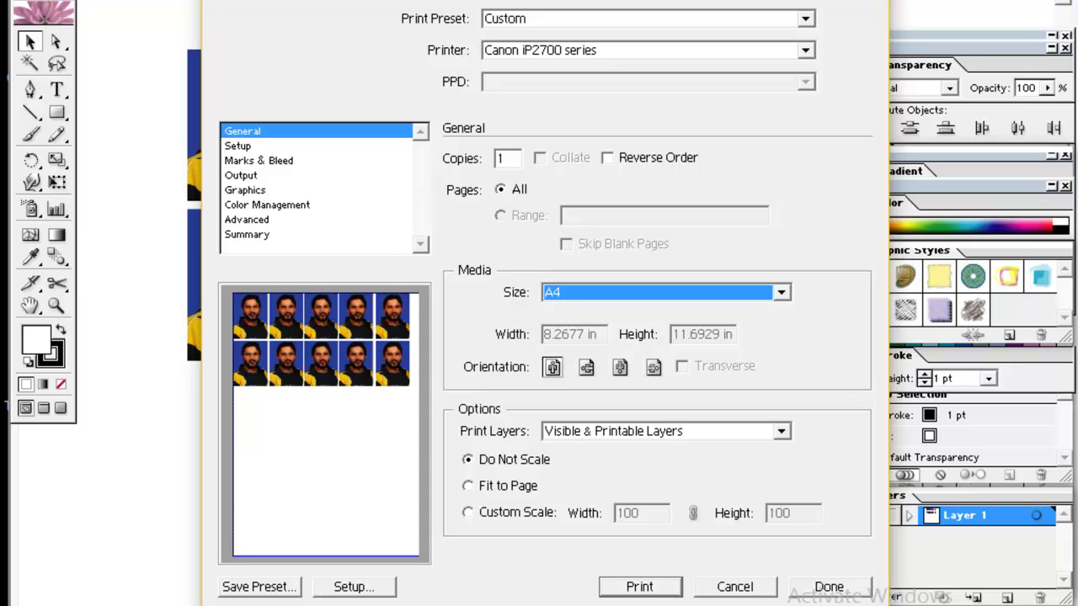
click(735, 587)
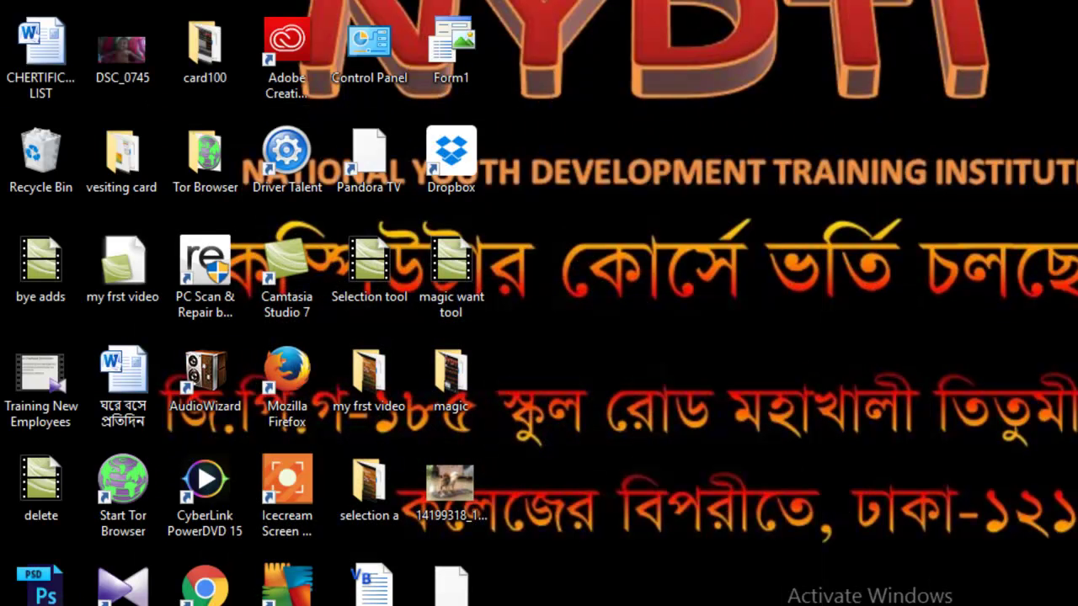
click(852, 605)
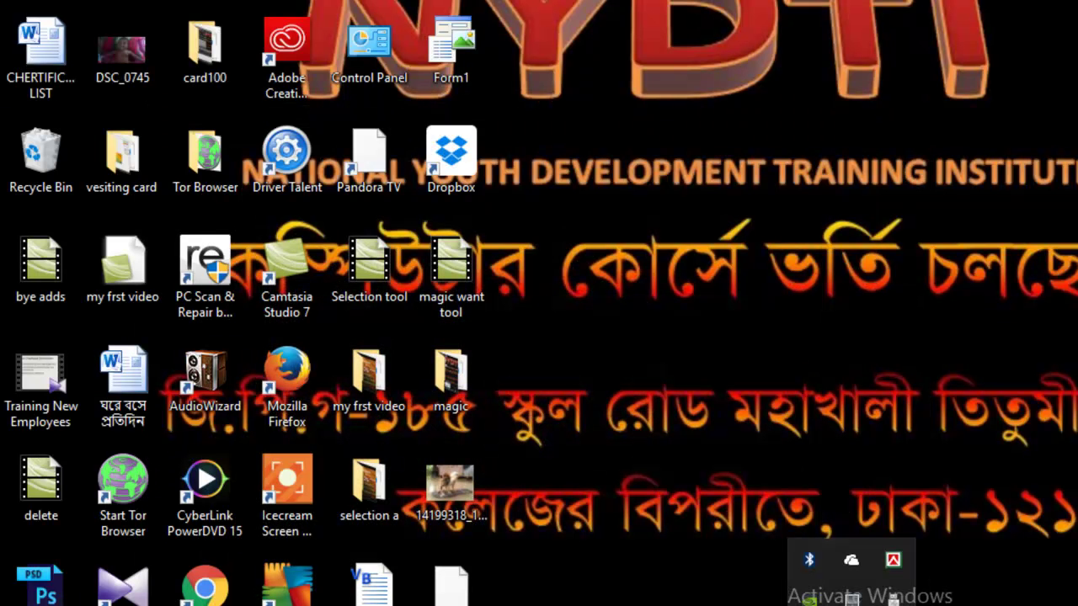
mouse_move(628, 605)
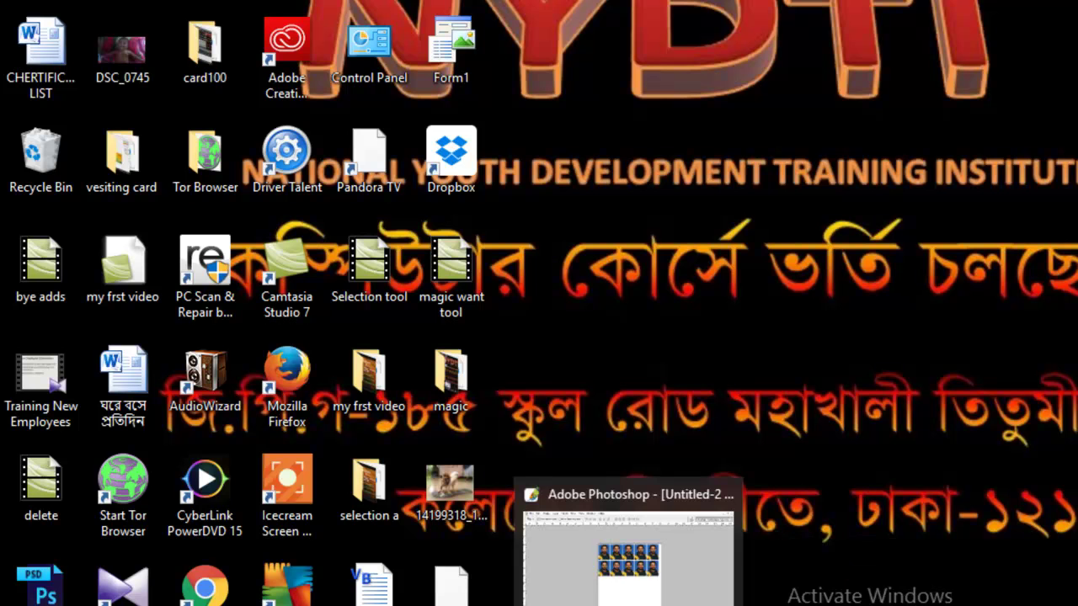
key(super+Tab)
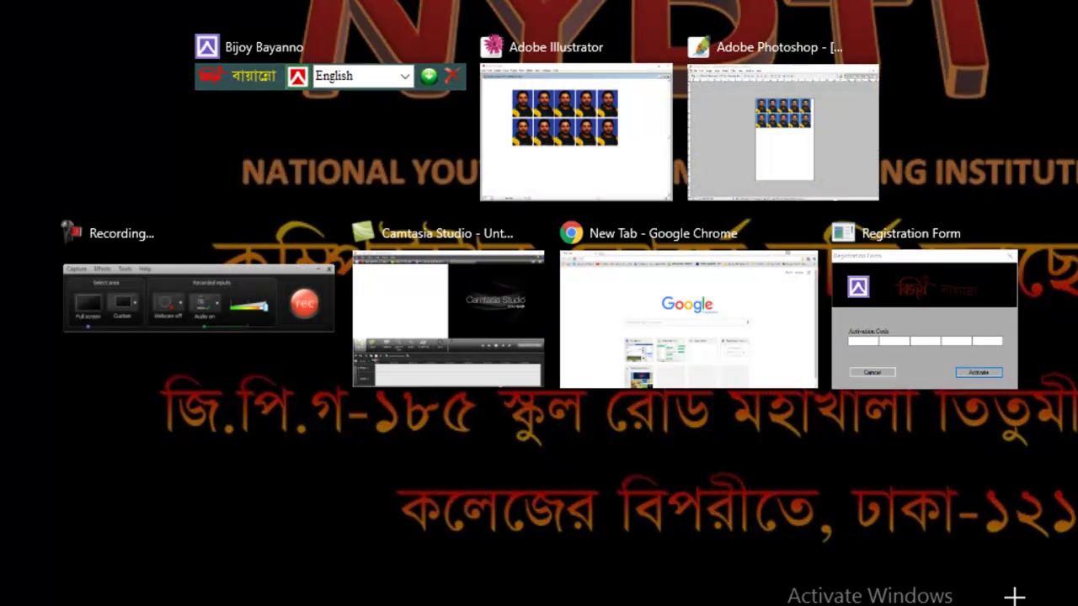